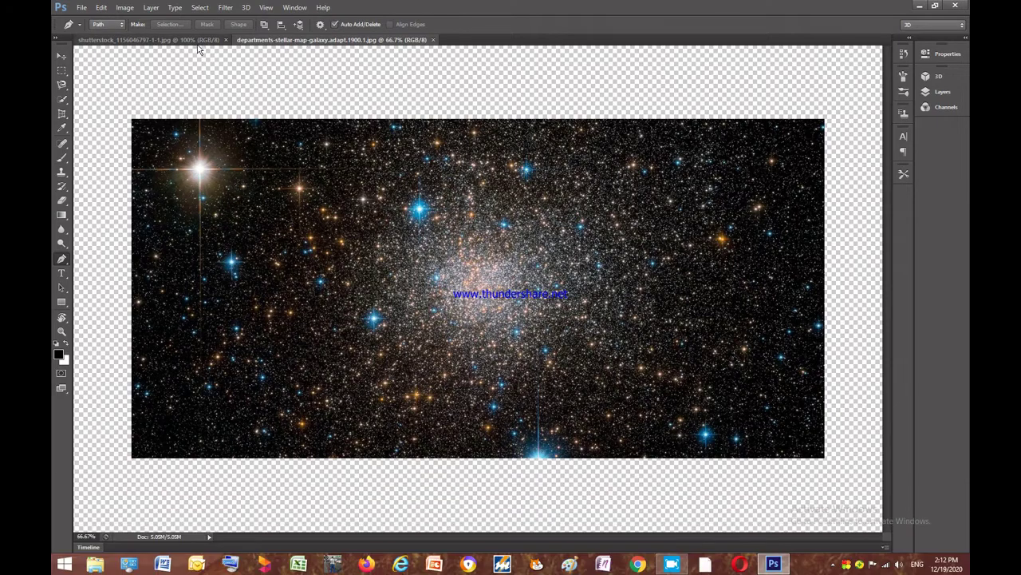
Step: Switch to the Batman and Superman photo and activate the Pen Tool
{"action": "left_click", "coordinate": [160, 40]}
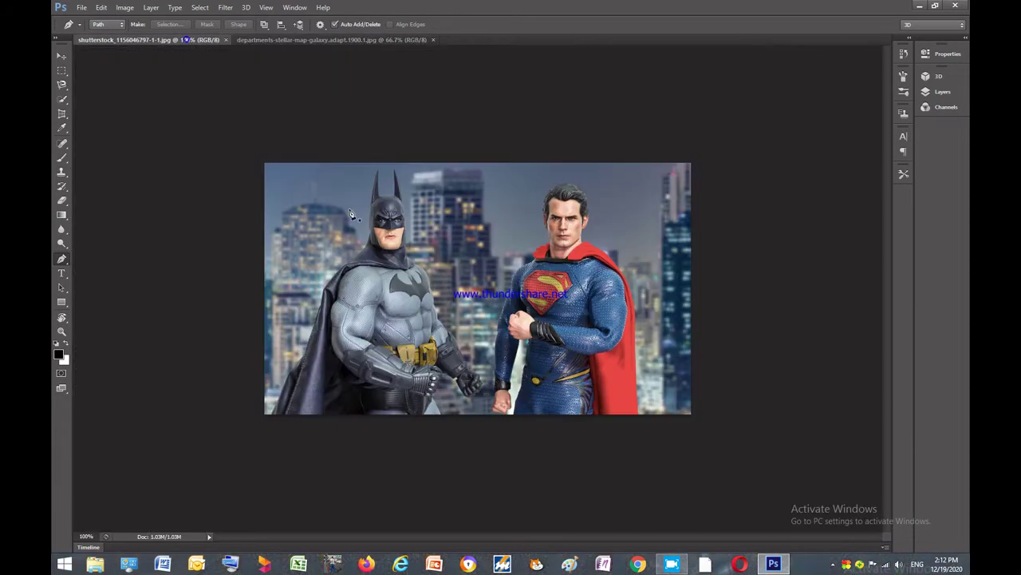
{"action": "left_click", "coordinate": [286, 39]}
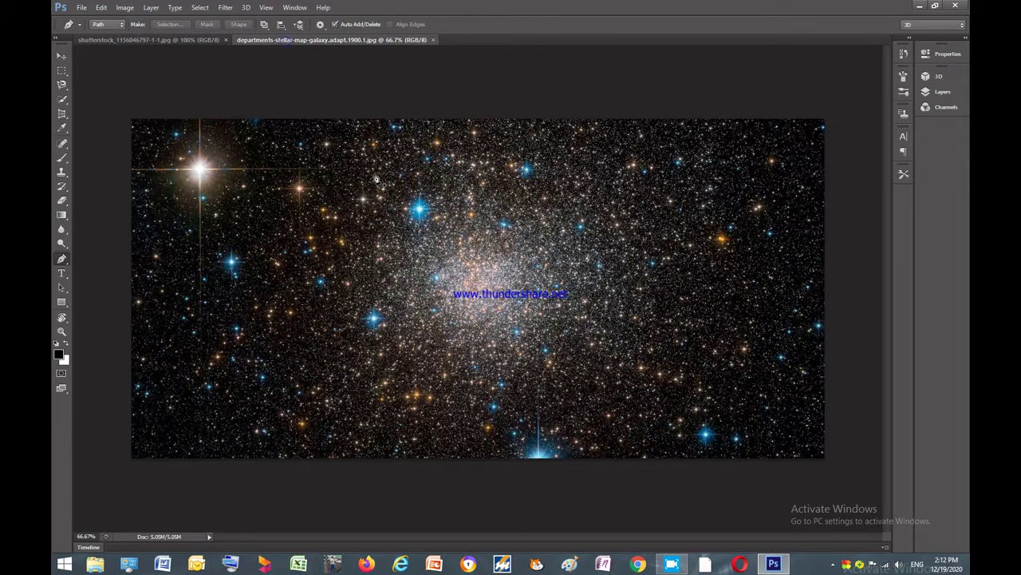
{"action": "left_click", "coordinate": [201, 40]}
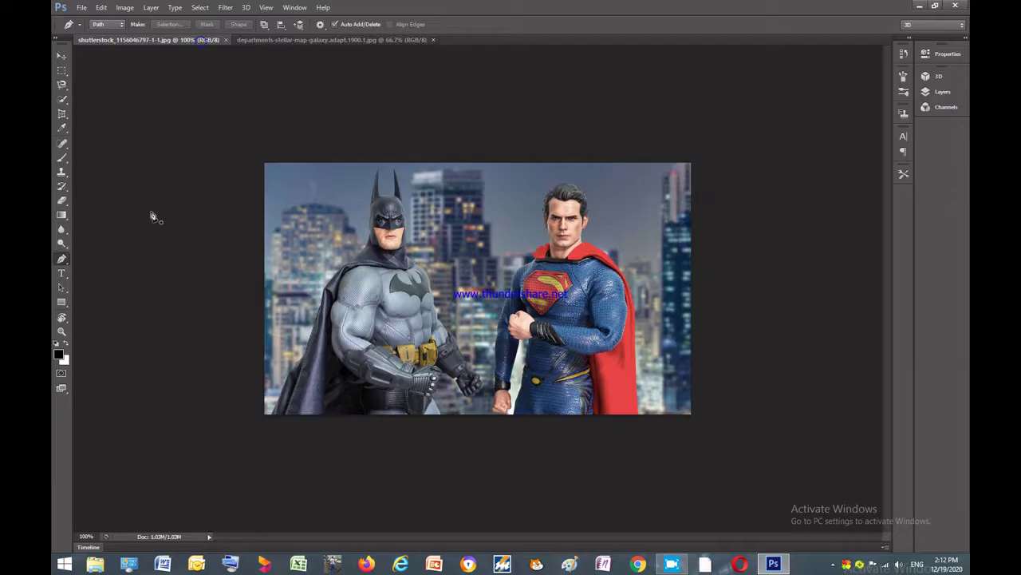
{"action": "left_click", "coordinate": [61, 258]}
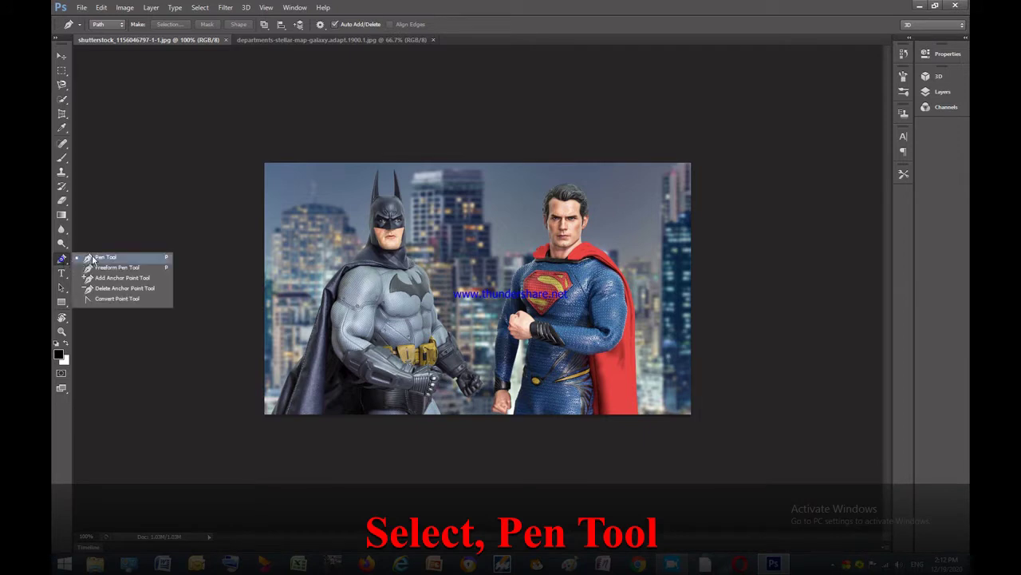
{"action": "left_click", "coordinate": [97, 261]}
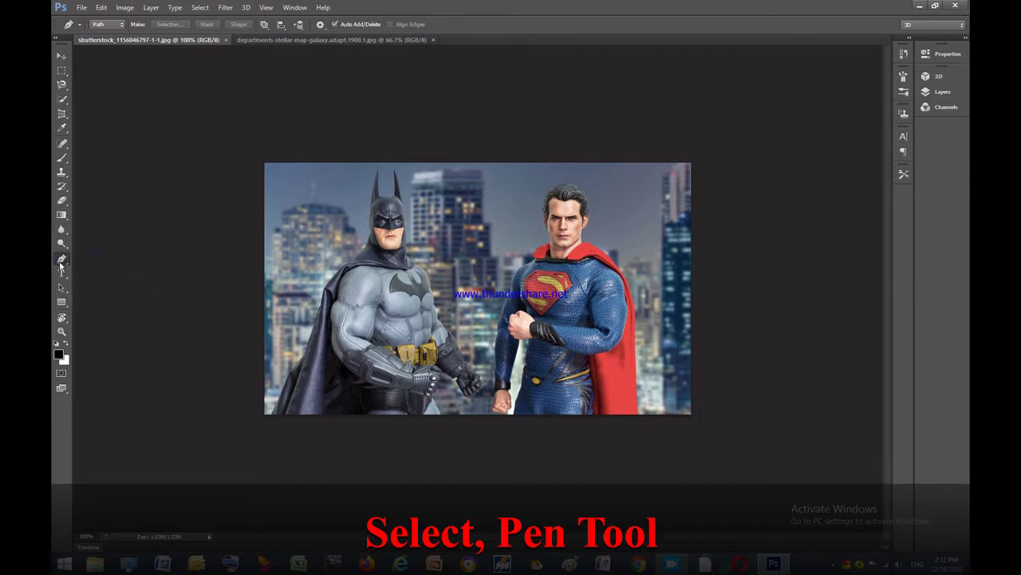
{"action": "left_click", "coordinate": [60, 261]}
{"action": "left_click", "coordinate": [105, 261]}
Step: Start a path at the tip of Batman's left-hand ear and trace down the cowl and neck to the cape's collar
{"action": "scroll", "coordinate": [352, 225], "scroll_direction": "up", "scroll_amount": 7}
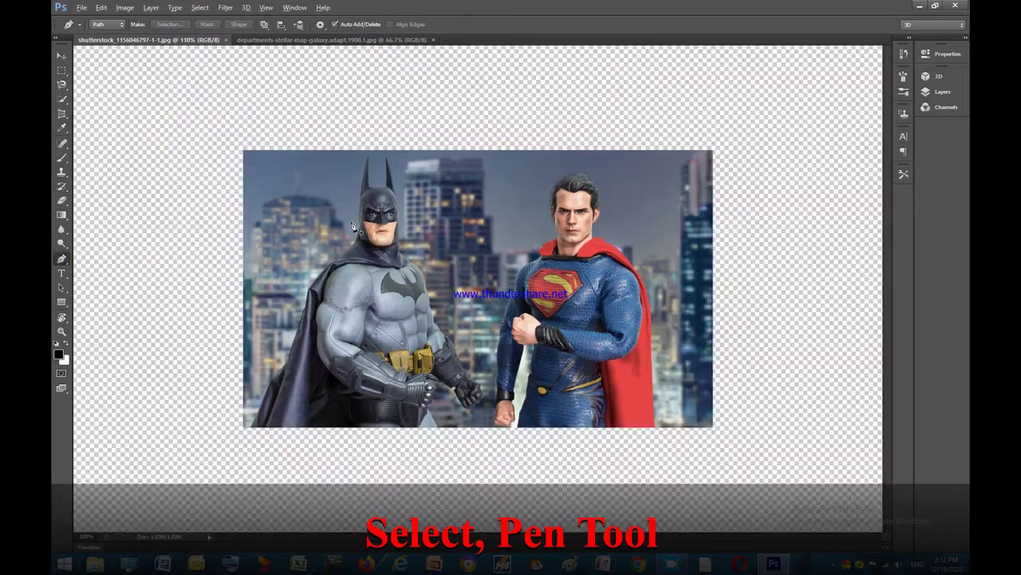
{"action": "scroll", "coordinate": [256, 92], "scroll_direction": "up", "scroll_amount": 8}
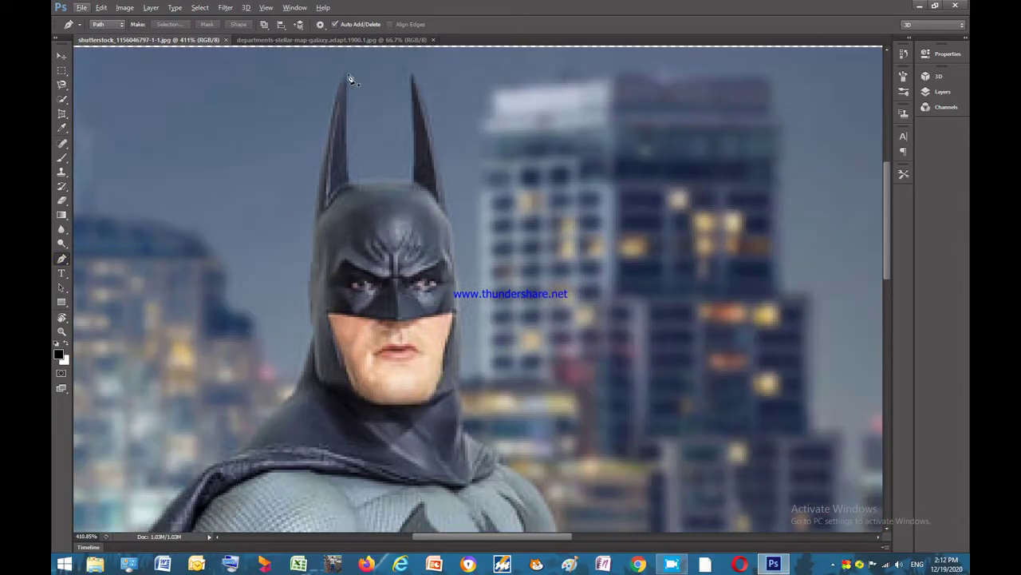
{"action": "left_click", "coordinate": [348, 72]}
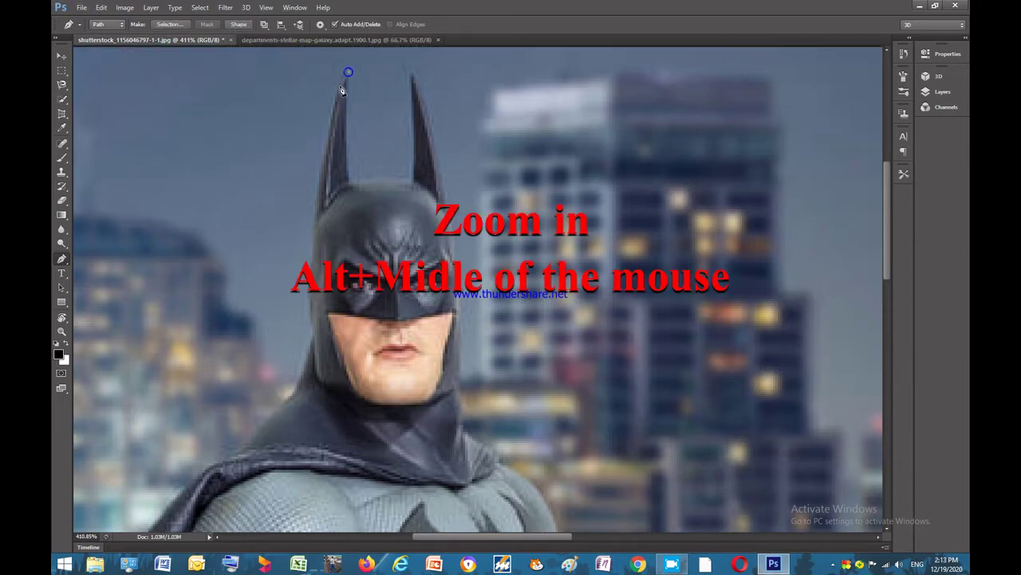
{"action": "left_click_drag", "start_coordinate": [340, 85], "coordinate": [334, 100]}
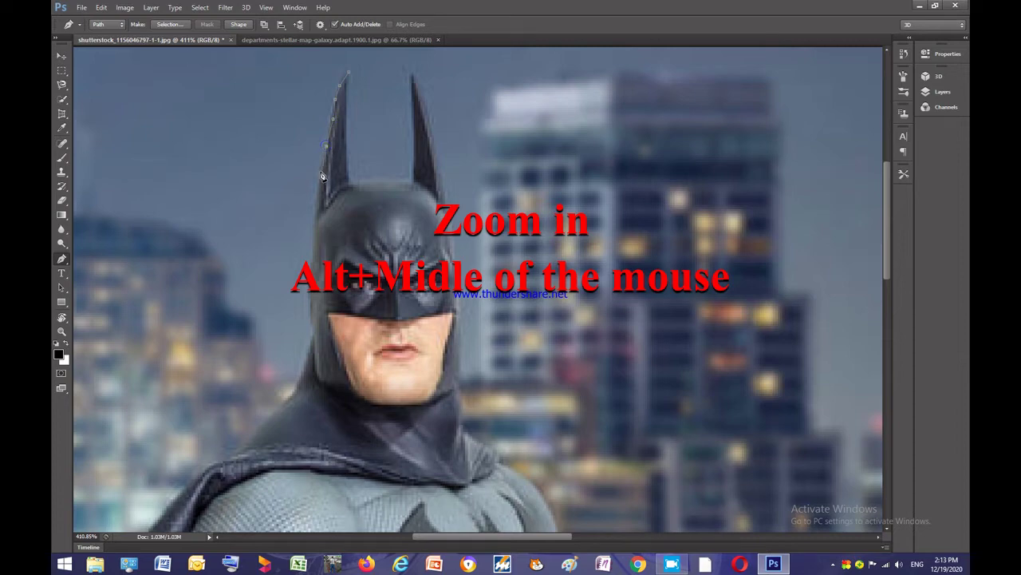
{"action": "left_click", "coordinate": [310, 292]}
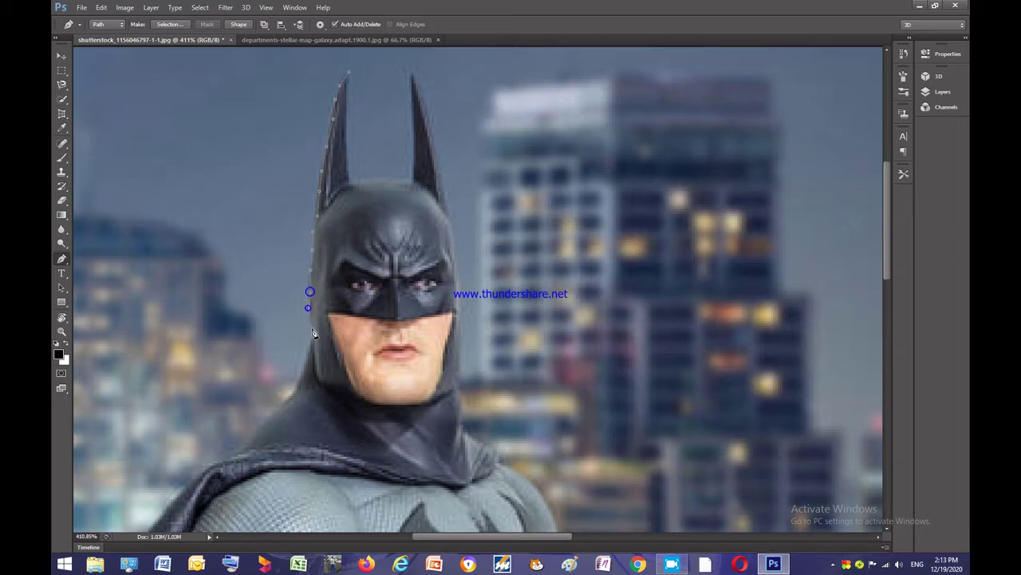
{"action": "left_click_drag", "start_coordinate": [312, 345], "coordinate": [293, 404]}
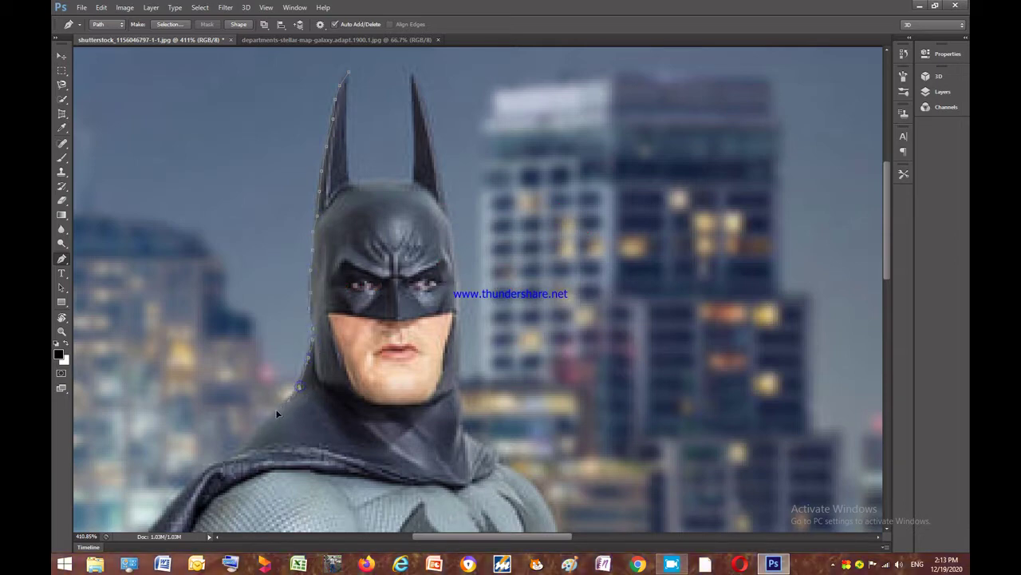
{"action": "left_click_drag", "start_coordinate": [254, 436], "coordinate": [252, 445]}
Step: Continue the path from the collar over the shoulder along the cape's outer edge
{"action": "scroll", "coordinate": [238, 455], "scroll_direction": "down", "scroll_amount": 1}
{"action": "scroll", "coordinate": [235, 454], "scroll_direction": "left", "scroll_amount": 6}
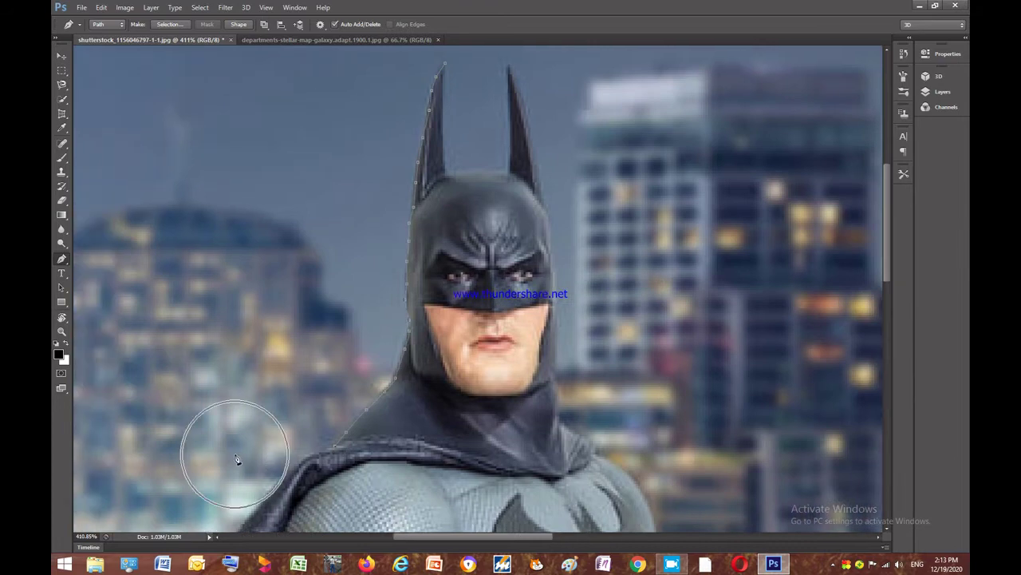
{"action": "scroll", "coordinate": [235, 461], "scroll_direction": "down", "scroll_amount": 3}
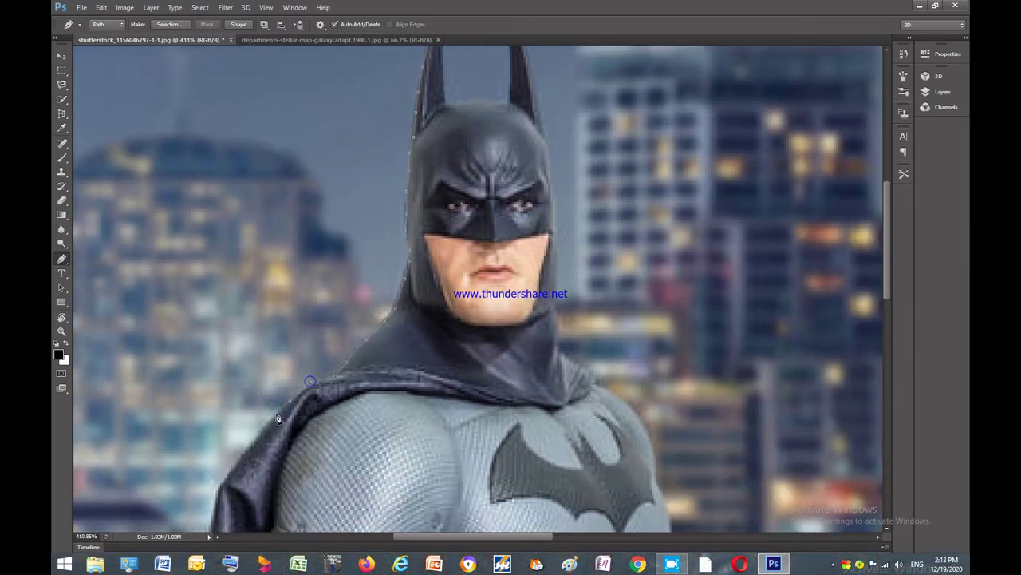
{"action": "left_click_drag", "start_coordinate": [244, 452], "coordinate": [234, 469]}
{"action": "scroll", "coordinate": [213, 522], "scroll_direction": "down", "scroll_amount": 2}
{"action": "scroll", "coordinate": [200, 447], "scroll_direction": "down", "scroll_amount": 5}
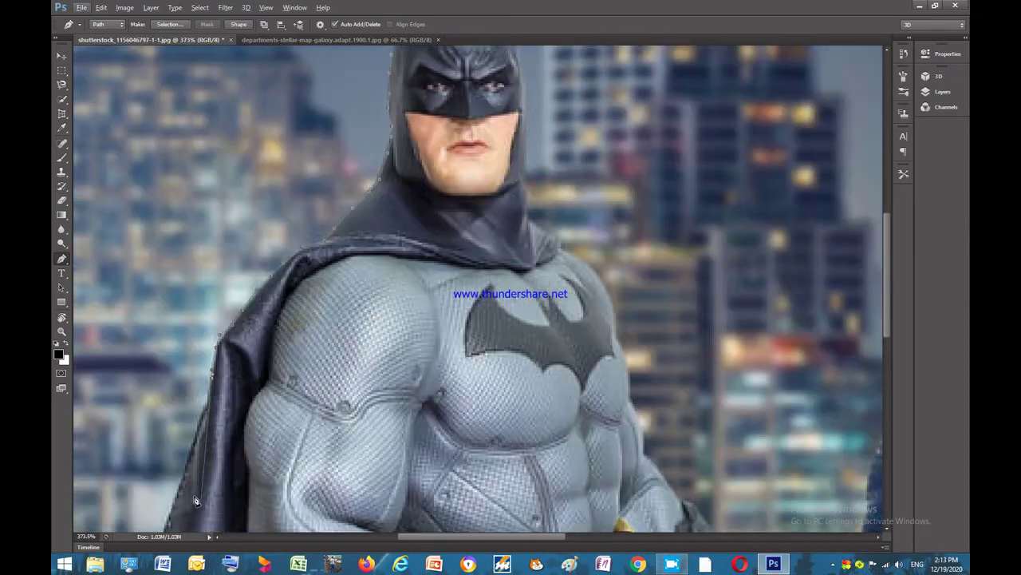
Step: Trace closely spaced anchor points down the cape's outer edge beside the upper arm and elbow
{"action": "scroll", "coordinate": [152, 367], "scroll_direction": "up", "scroll_amount": 2}
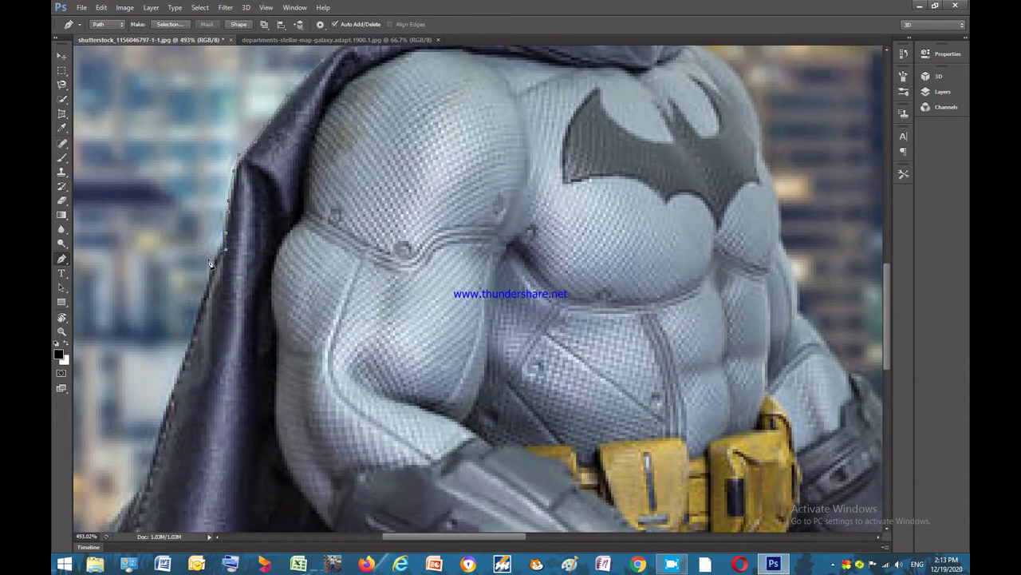
{"action": "left_click", "coordinate": [215, 261]}
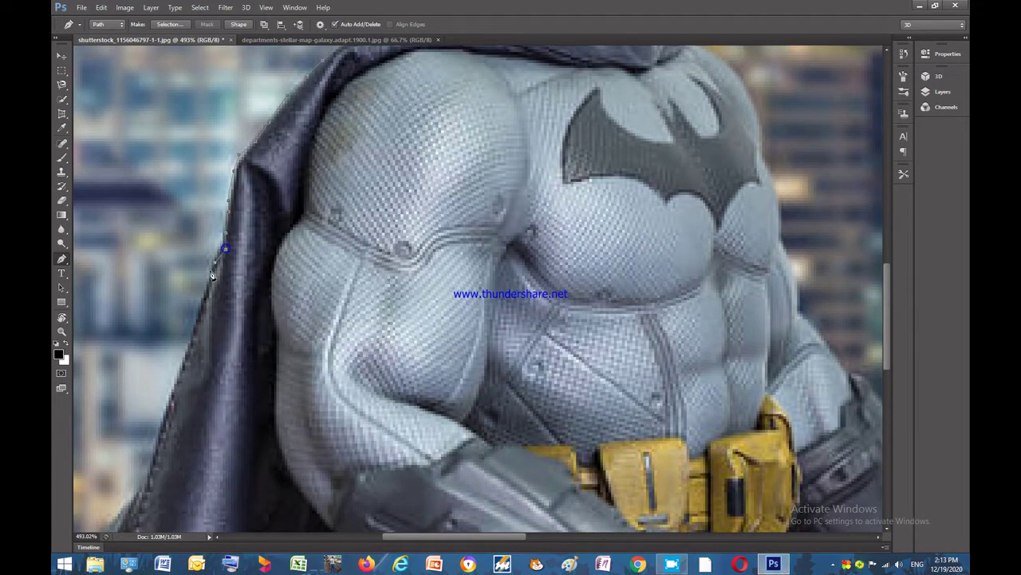
{"action": "left_click", "coordinate": [207, 284]}
{"action": "left_click", "coordinate": [201, 314]}
{"action": "left_click", "coordinate": [194, 338]}
{"action": "left_click", "coordinate": [185, 367]}
{"action": "left_click", "coordinate": [172, 398]}
{"action": "left_click", "coordinate": [164, 440]}
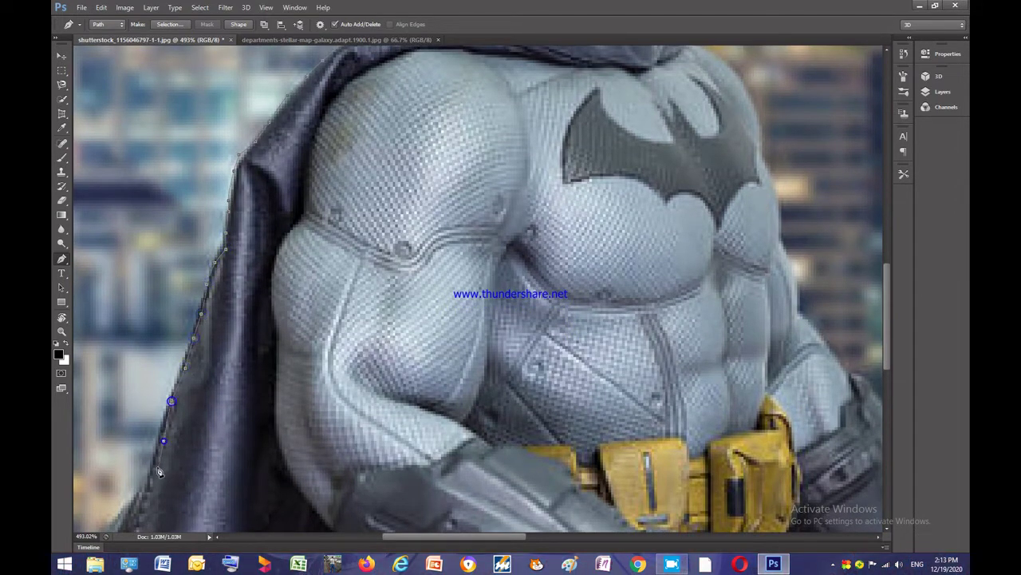
{"action": "left_click", "coordinate": [153, 473]}
{"action": "left_click", "coordinate": [142, 494]}
{"action": "left_click", "coordinate": [123, 510]}
{"action": "left_click", "coordinate": [112, 526]}
Step: Undo the last anchor point and trace the lower cape's outer edge down to the photo's lower border
{"action": "scroll", "coordinate": [112, 495], "scroll_direction": "down", "scroll_amount": 5}
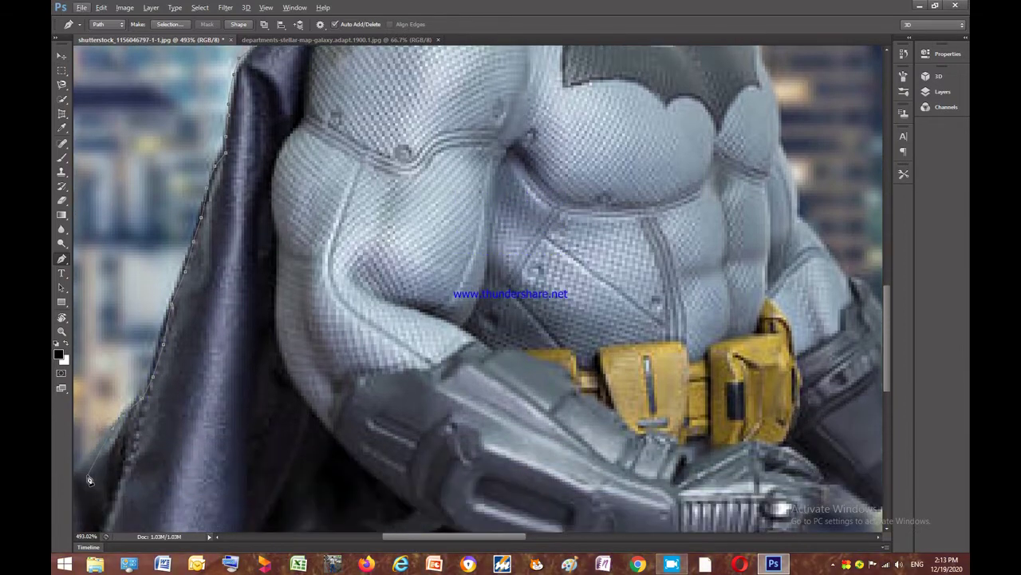
{"action": "scroll", "coordinate": [83, 475], "scroll_direction": "up", "scroll_amount": 3}
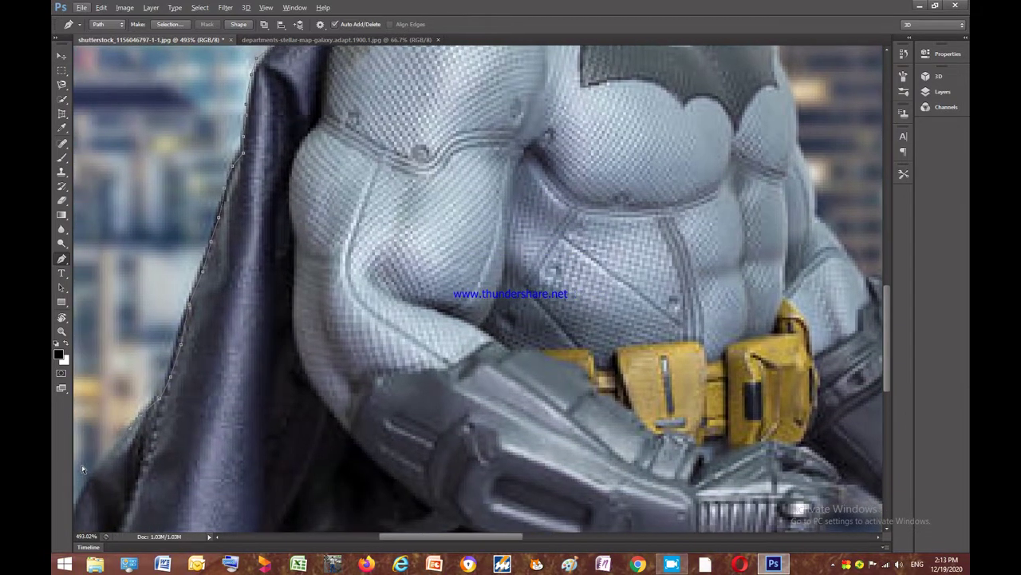
{"action": "scroll", "coordinate": [82, 466], "scroll_direction": "down", "scroll_amount": 2}
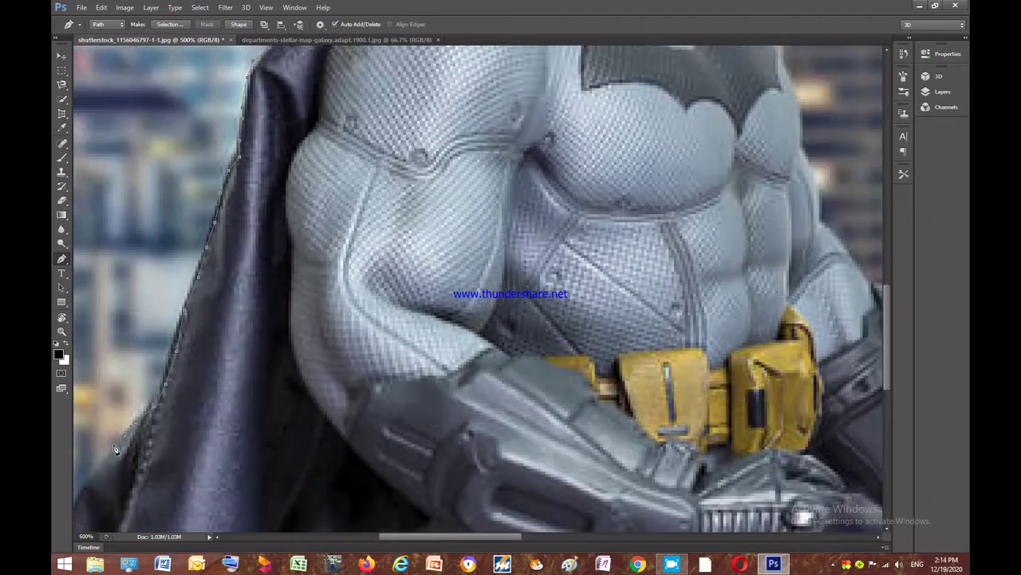
{"action": "key", "text": "ctrl+z"}
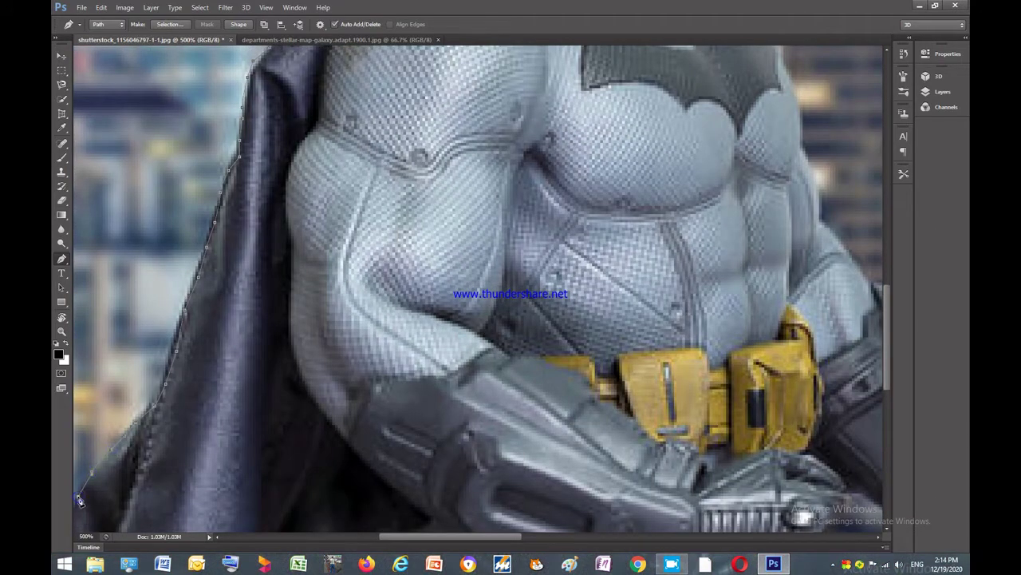
{"action": "scroll", "coordinate": [78, 497], "scroll_direction": "down", "scroll_amount": 1}
{"action": "scroll", "coordinate": [79, 490], "scroll_direction": "down", "scroll_amount": 1}
{"action": "scroll", "coordinate": [78, 488], "scroll_direction": "right", "scroll_amount": 1}
{"action": "scroll", "coordinate": [78, 485], "scroll_direction": "left", "scroll_amount": 3}
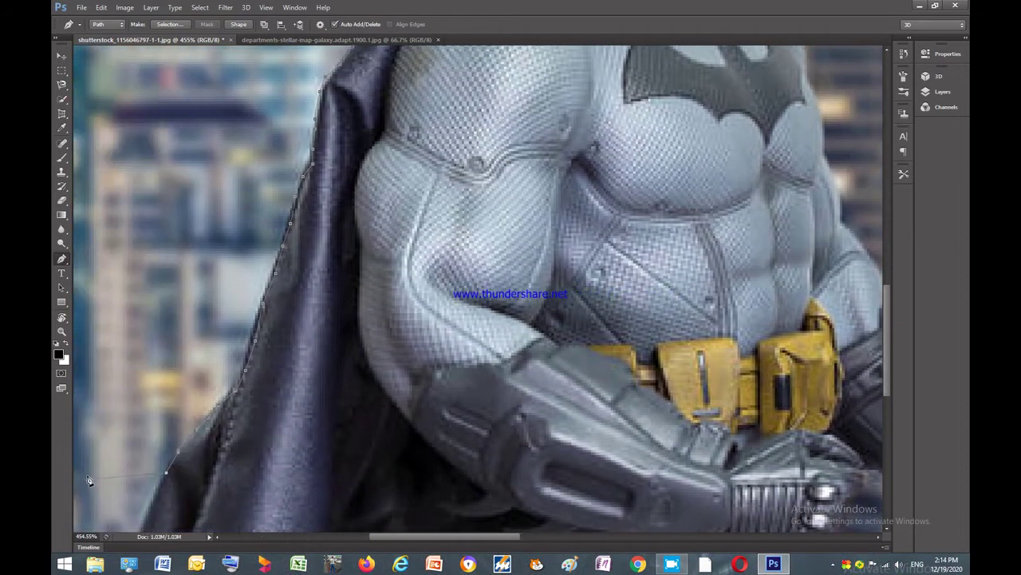
{"action": "scroll", "coordinate": [89, 480], "scroll_direction": "down", "scroll_amount": 5}
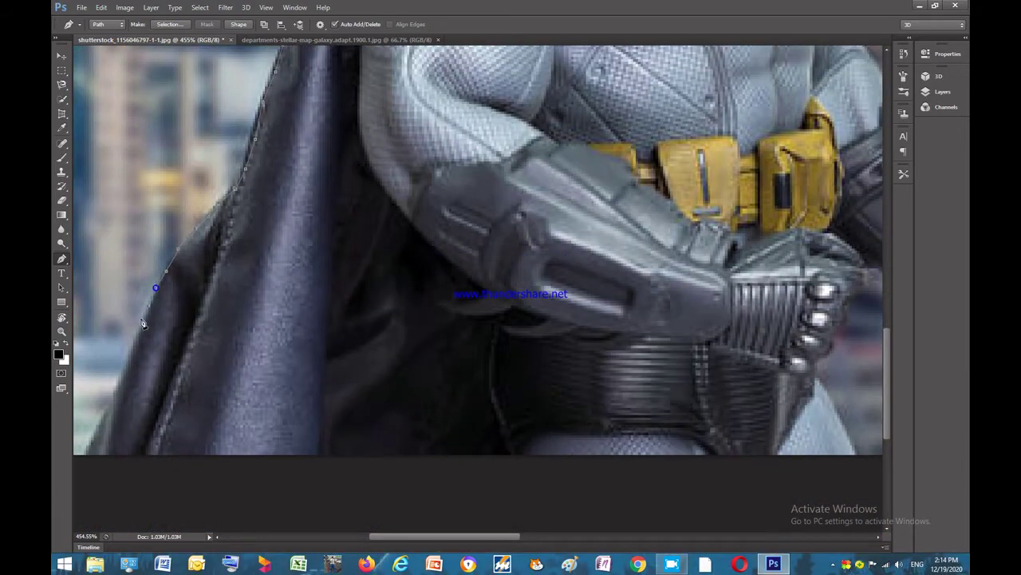
{"action": "left_click", "coordinate": [139, 330]}
{"action": "left_click", "coordinate": [127, 360]}
{"action": "left_click", "coordinate": [114, 395]}
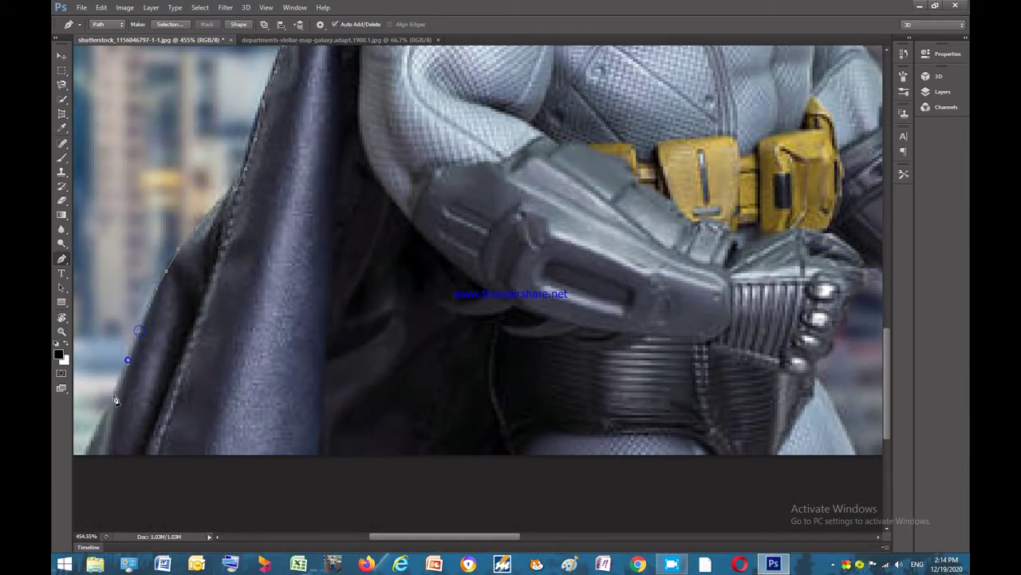
{"action": "left_click", "coordinate": [85, 452]}
{"action": "left_click", "coordinate": [88, 454]}
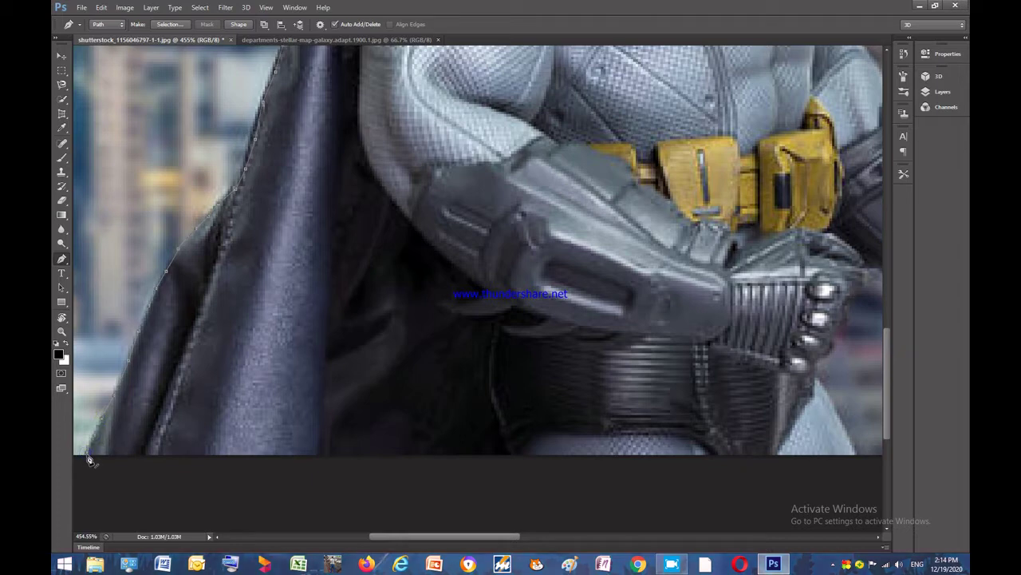
Step: Run the path along the photo's lower border to Batman's thigh, then up the leg and around the knuckles of the nearer fist
{"action": "scroll", "coordinate": [670, 451], "scroll_direction": "right", "scroll_amount": 5}
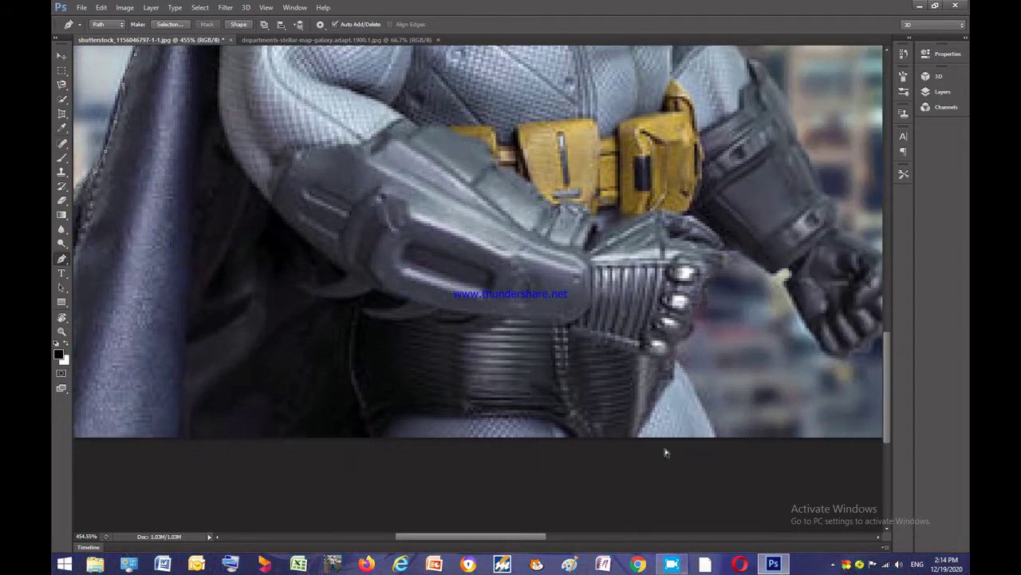
{"action": "scroll", "coordinate": [663, 452], "scroll_direction": "right", "scroll_amount": 2}
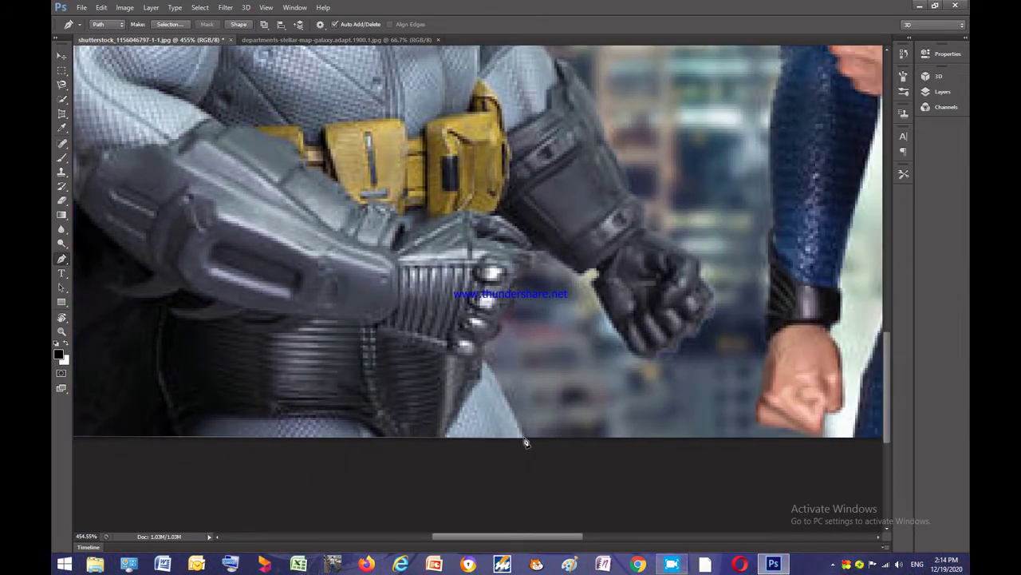
{"action": "left_click", "coordinate": [522, 436]}
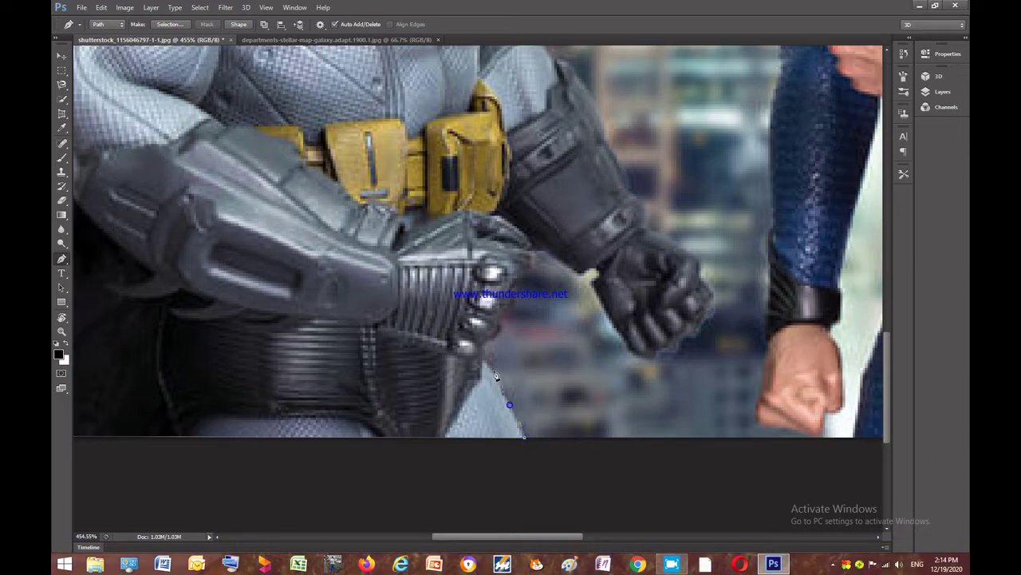
{"action": "left_click_drag", "start_coordinate": [496, 375], "coordinate": [494, 347]}
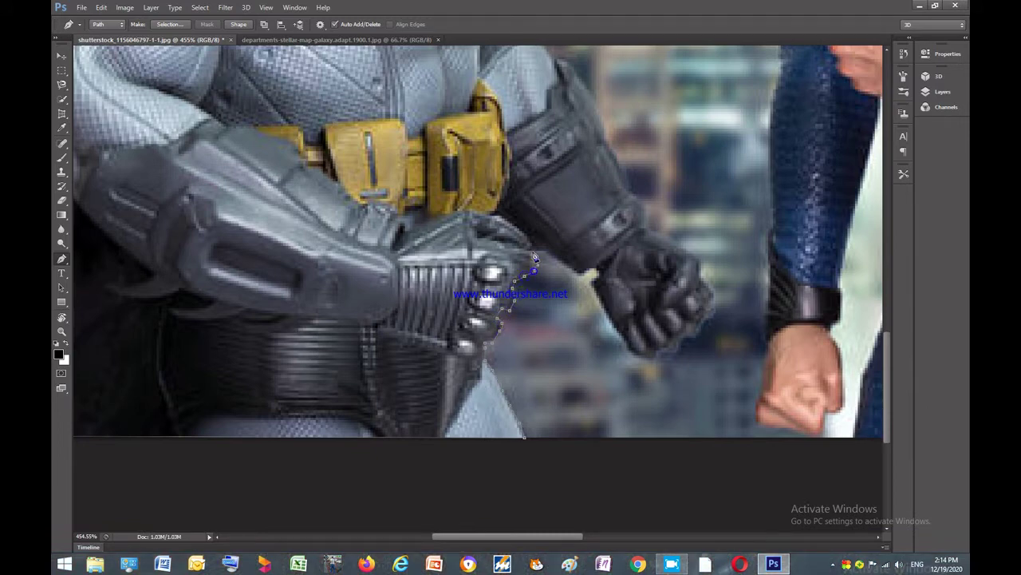
{"action": "left_click_drag", "start_coordinate": [536, 260], "coordinate": [533, 250]}
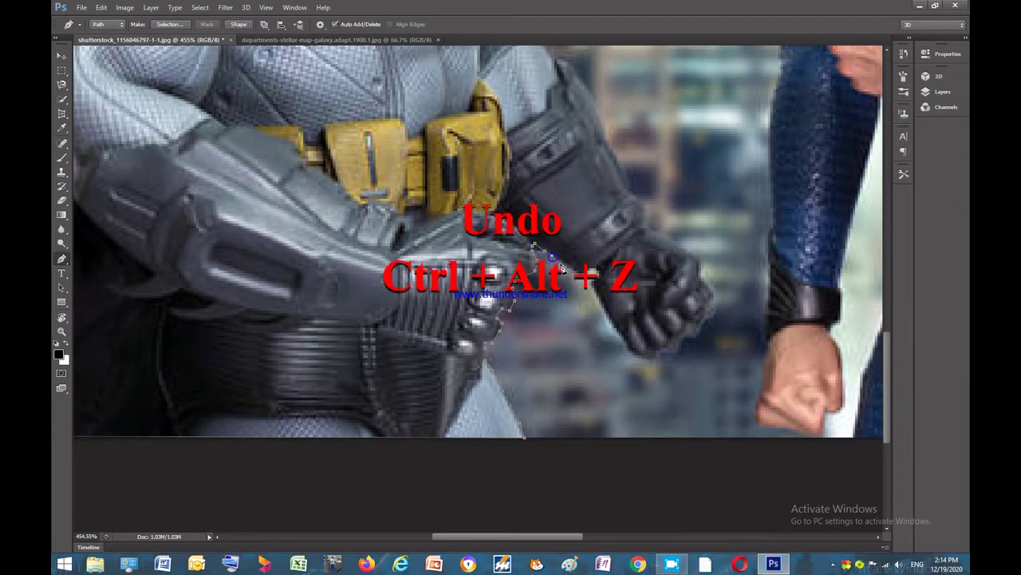
Step: Continue the path along the underside of Batman's farther forearm and around the fingers and knuckles of the farther fist
{"action": "key", "text": "ctrl+alt+z"}
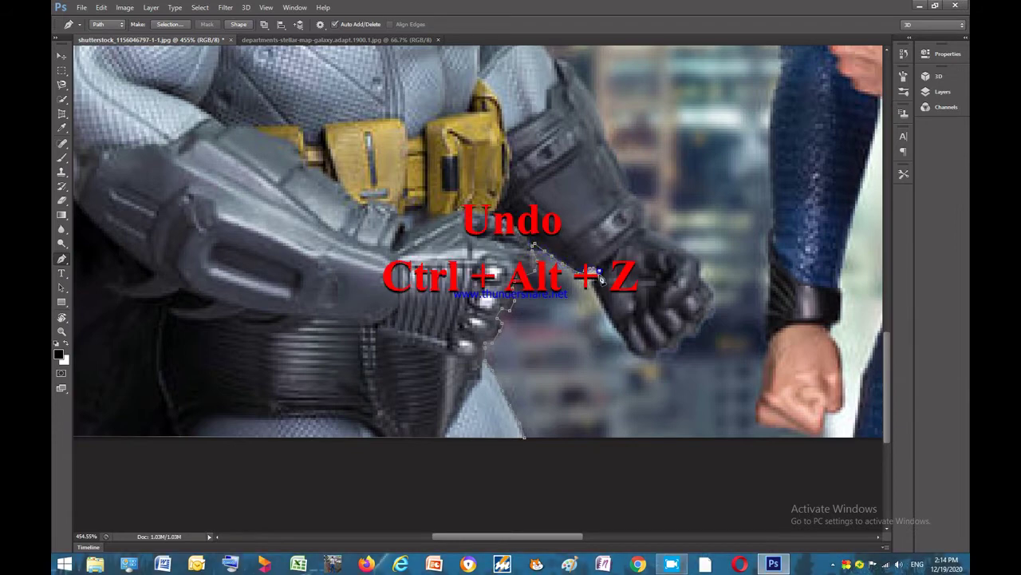
{"action": "left_click", "coordinate": [613, 323]}
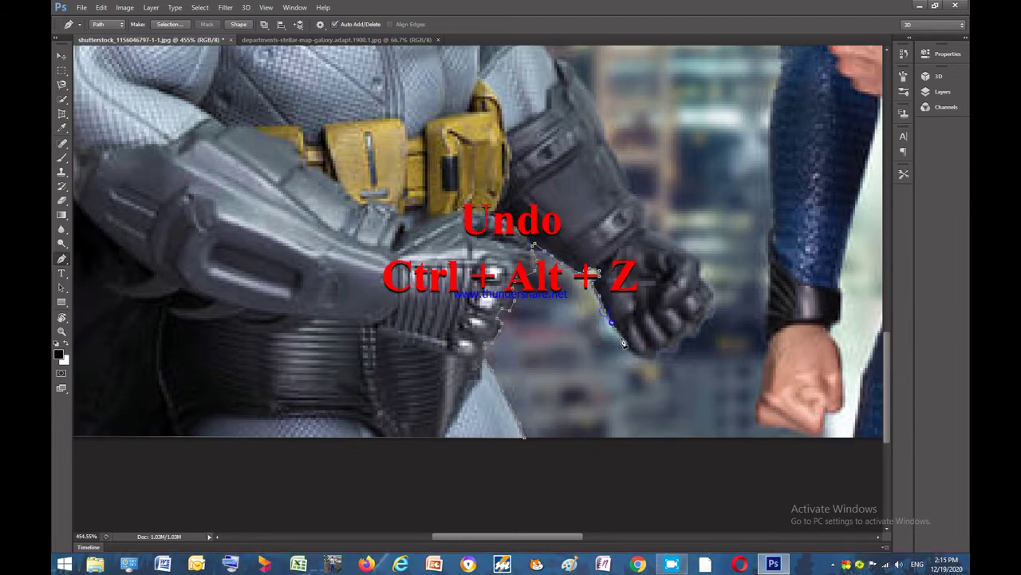
{"action": "left_click", "coordinate": [622, 338]}
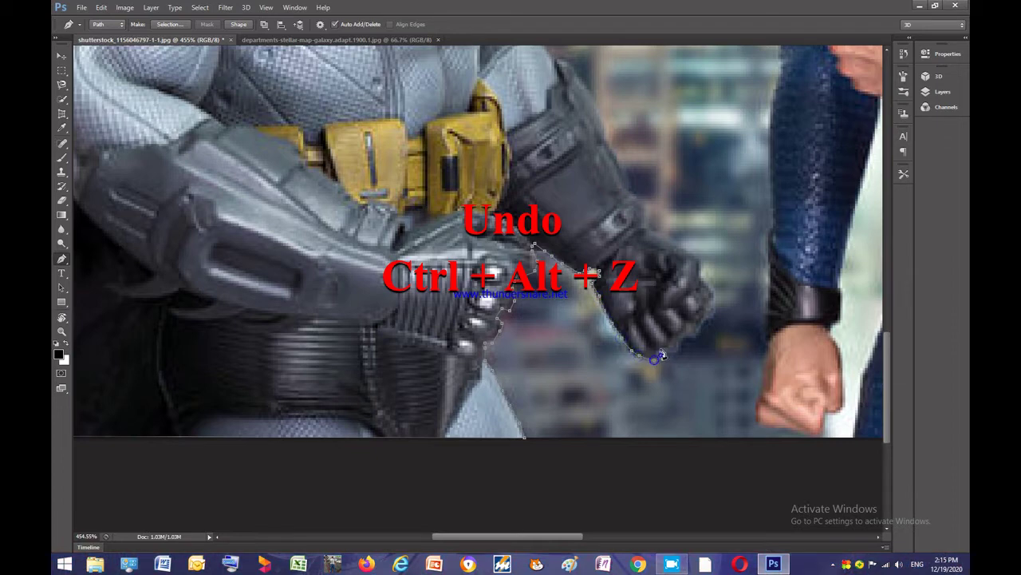
{"action": "left_click", "coordinate": [679, 337]}
{"action": "left_click", "coordinate": [683, 332]}
{"action": "left_click", "coordinate": [701, 320]}
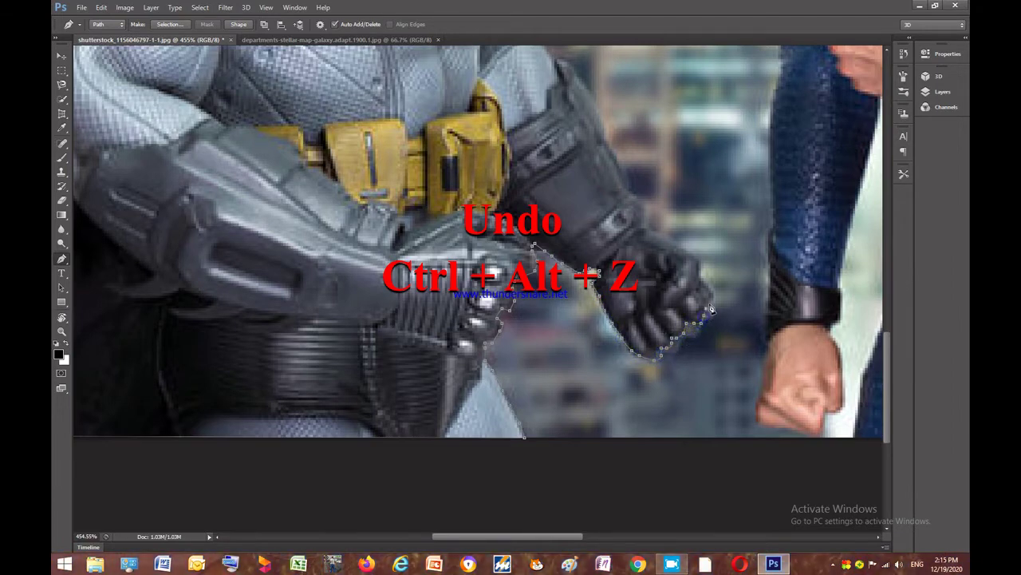
{"action": "left_click", "coordinate": [702, 279]}
Step: Trace the back of the farther fist past the wrist and onto the outer edge of the gauntlet
{"action": "scroll", "coordinate": [701, 265], "scroll_direction": "up", "scroll_amount": 4}
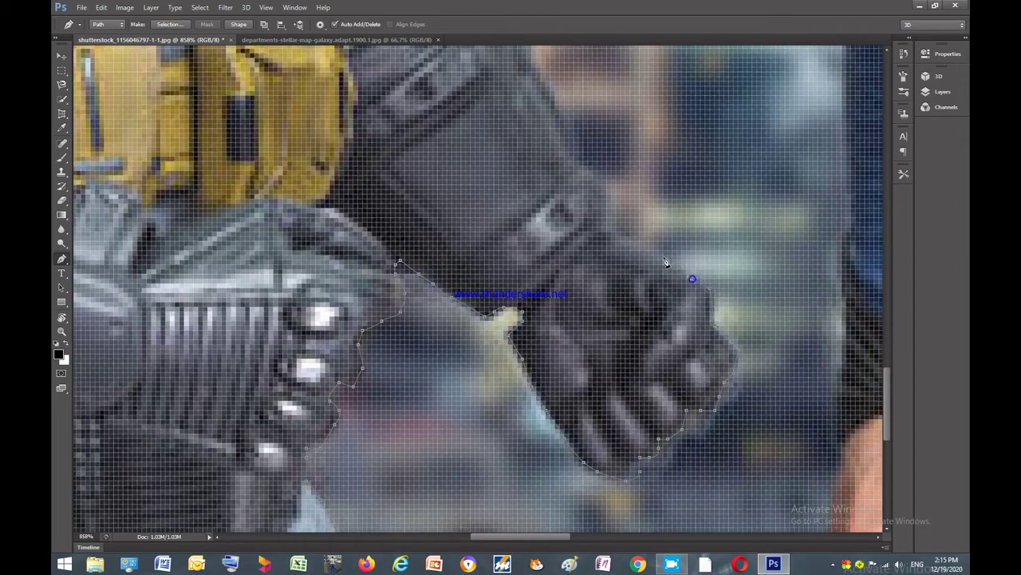
{"action": "left_click", "coordinate": [648, 251]}
{"action": "left_click", "coordinate": [611, 233]}
{"action": "left_click", "coordinate": [616, 199]}
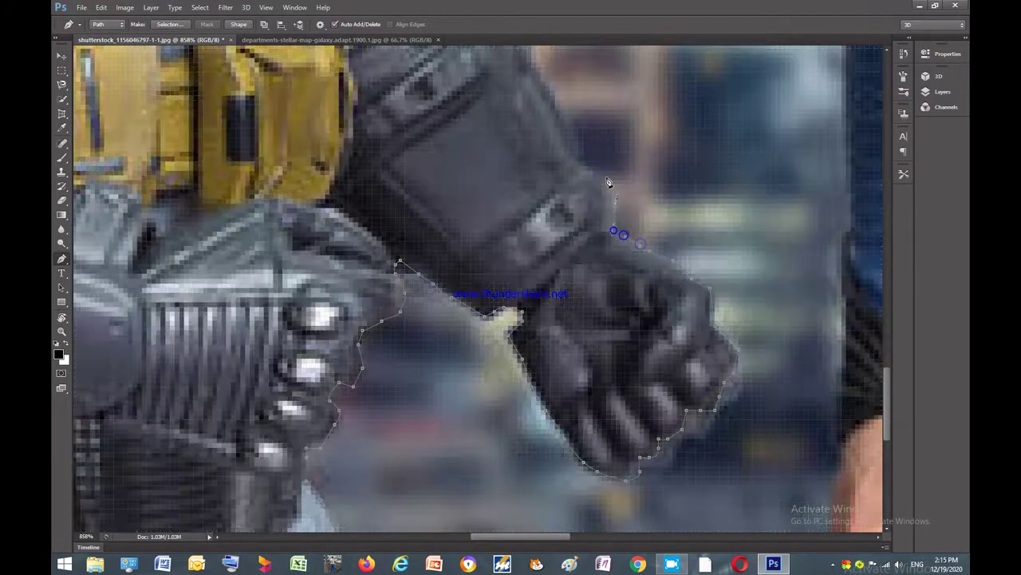
{"action": "left_click", "coordinate": [607, 175]}
{"action": "left_click", "coordinate": [588, 161]}
{"action": "left_click", "coordinate": [571, 142]}
{"action": "scroll", "coordinate": [571, 143], "scroll_direction": "down", "scroll_amount": 3}
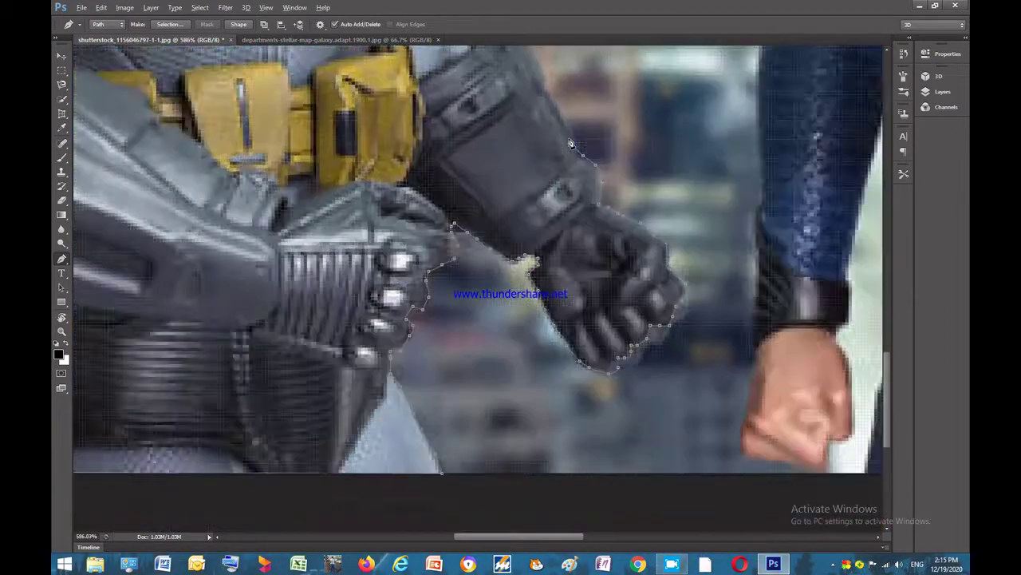
Step: Continue the path along the gauntlet's outer edge, around its pointed end and up the grey sleeve to the waist
{"action": "left_click", "coordinate": [552, 100]}
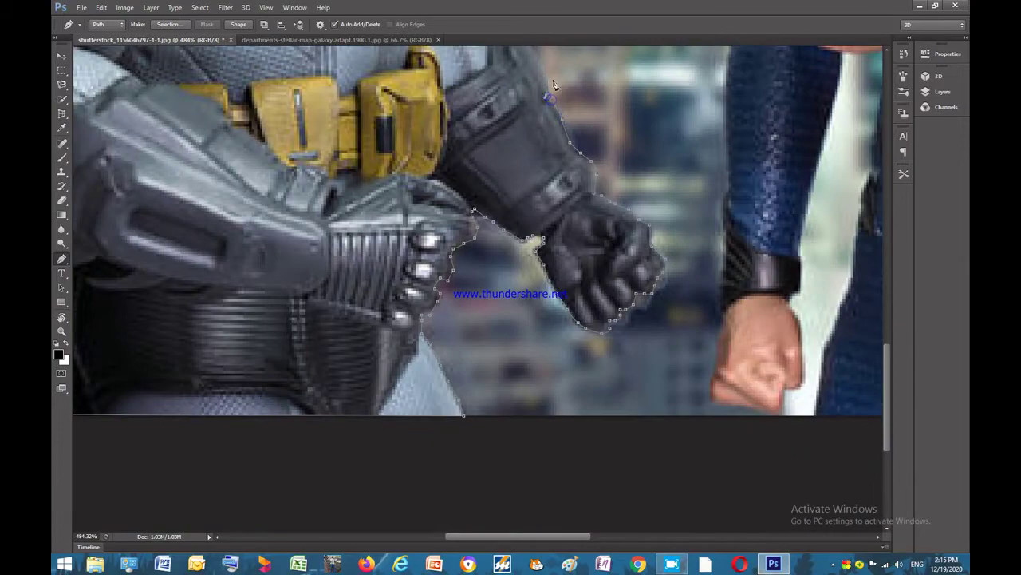
{"action": "scroll", "coordinate": [533, 200], "scroll_direction": "up", "scroll_amount": 3}
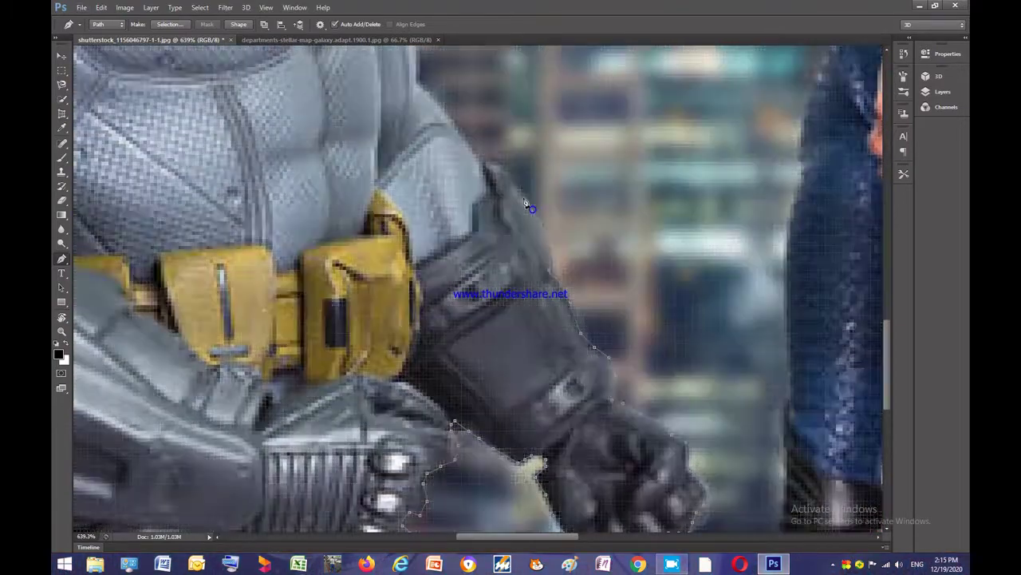
{"action": "left_click", "coordinate": [516, 183]}
{"action": "left_click", "coordinate": [491, 160]}
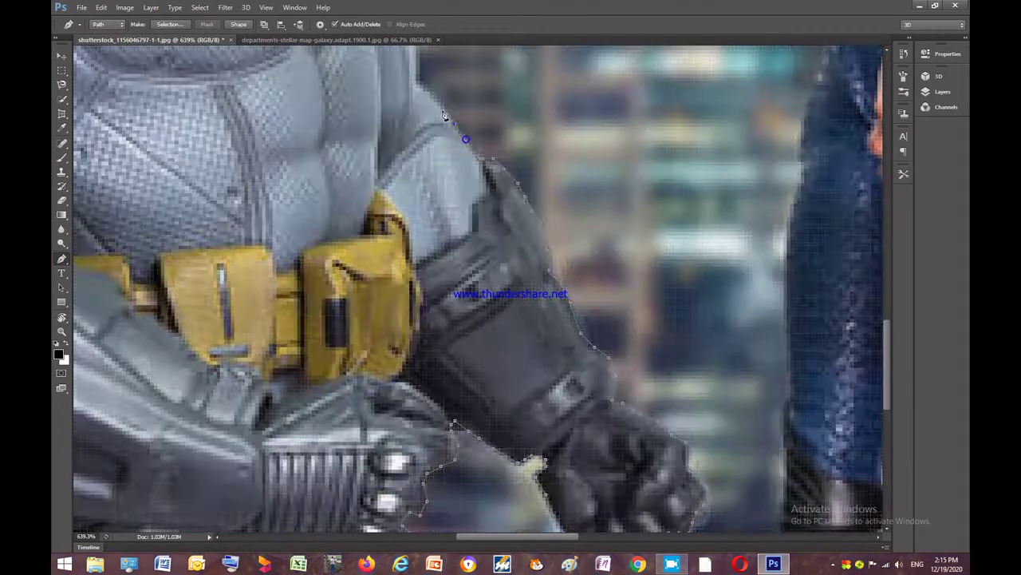
{"action": "left_click", "coordinate": [441, 106]}
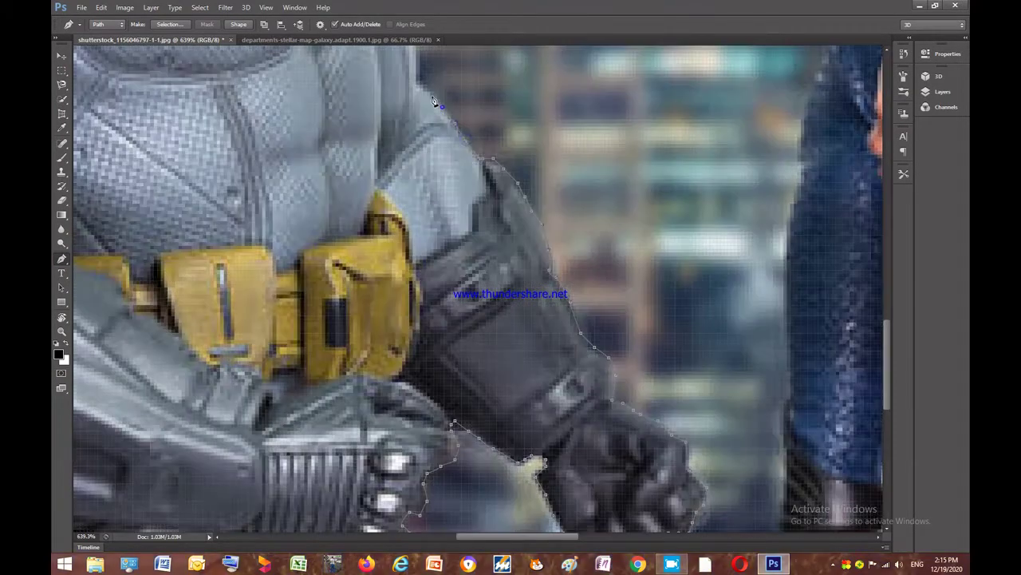
{"action": "scroll", "coordinate": [433, 101], "scroll_direction": "up", "scroll_amount": 5}
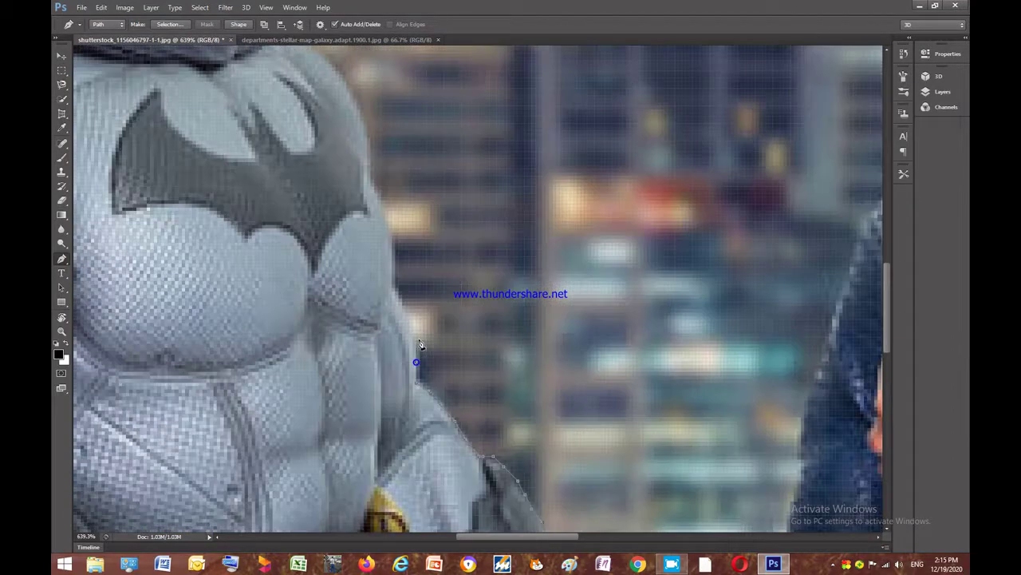
Step: Trace anchor points up the side of the torso to the chest edge beside the bat emblem
{"action": "left_click", "coordinate": [414, 336]}
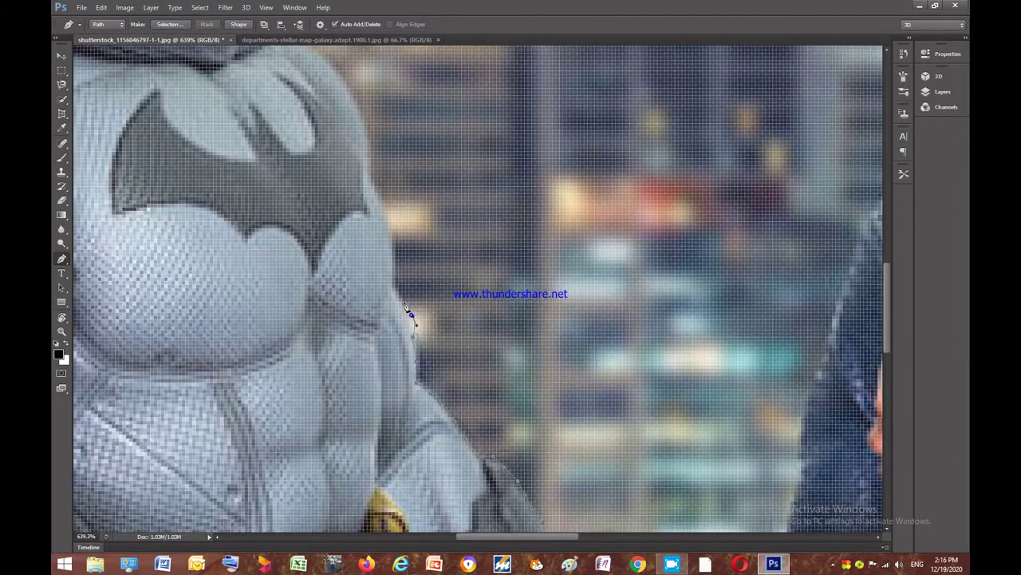
{"action": "left_click", "coordinate": [392, 288]}
{"action": "left_click", "coordinate": [393, 270]}
{"action": "left_click", "coordinate": [394, 256]}
{"action": "left_click", "coordinate": [394, 236]}
{"action": "left_click", "coordinate": [385, 210]}
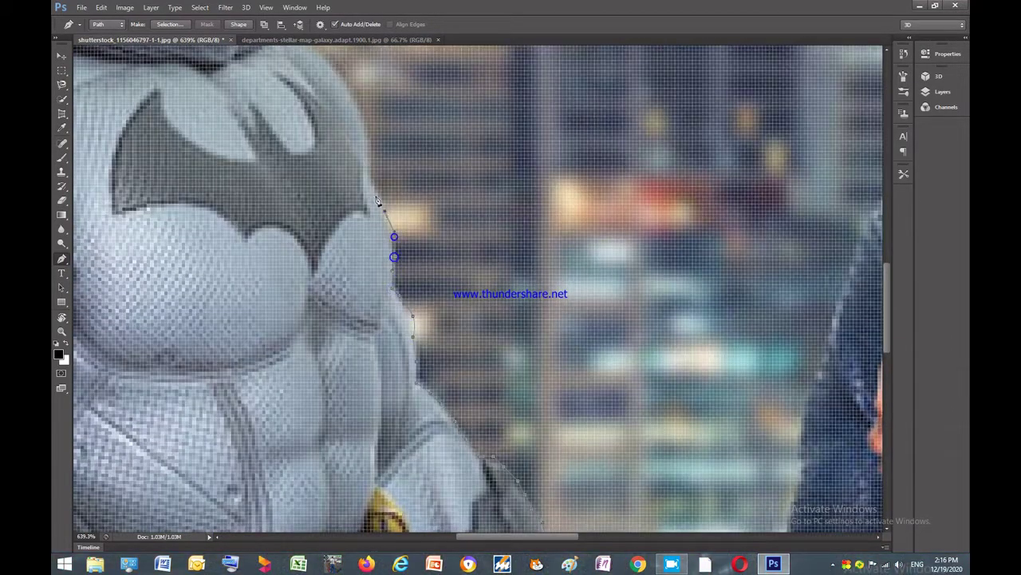
Step: Trace the curved outer edge of the chest and shoulder above the bat emblem
{"action": "scroll", "coordinate": [371, 192], "scroll_direction": "up", "scroll_amount": 5}
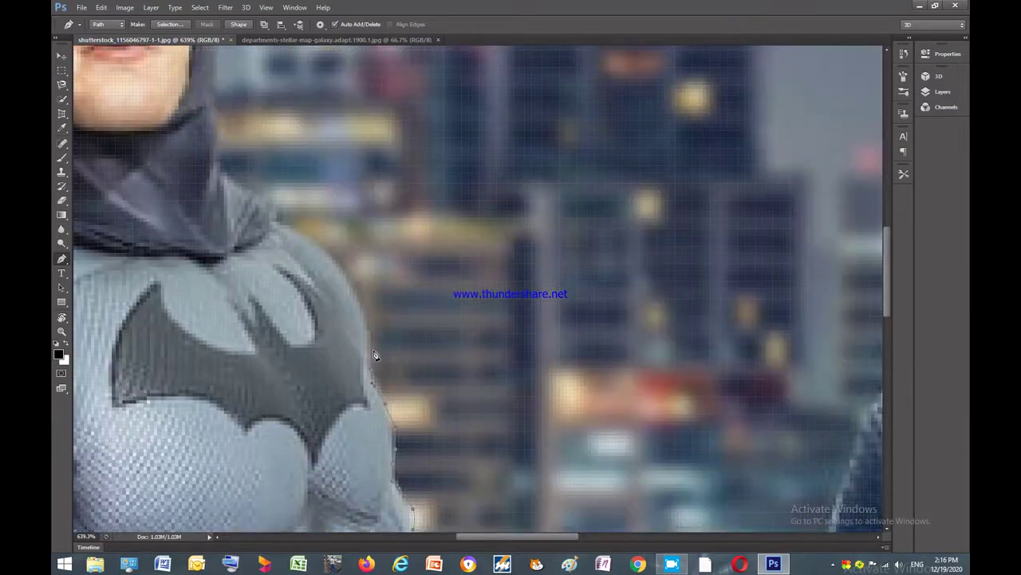
{"action": "left_click", "coordinate": [367, 351]}
{"action": "left_click", "coordinate": [368, 323]}
{"action": "left_click", "coordinate": [358, 297]}
{"action": "left_click", "coordinate": [341, 271]}
{"action": "left_click", "coordinate": [325, 252]}
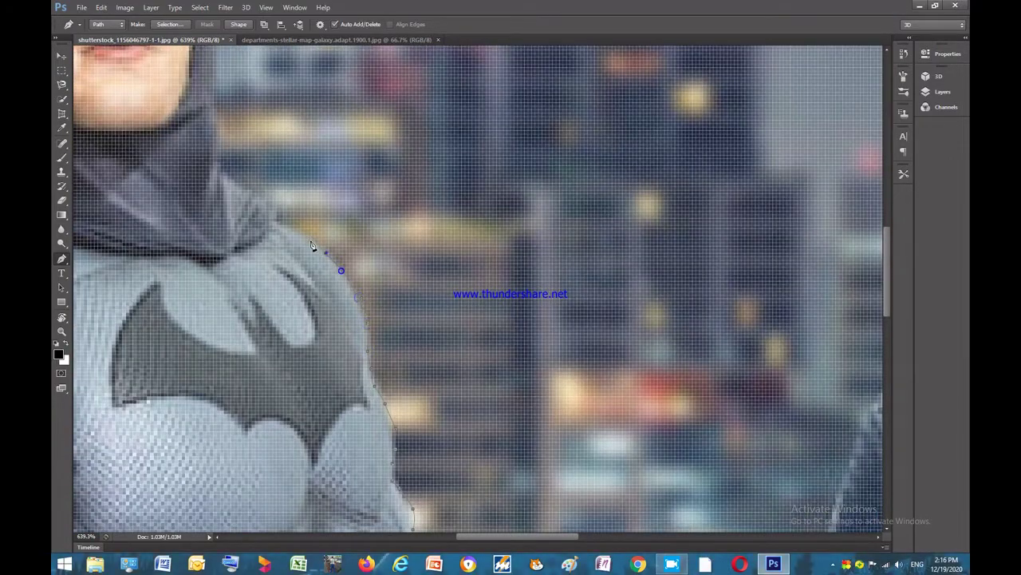
Step: Run the path from the shoulder along the folds of the cape's collar to the neck
{"action": "left_click_drag", "start_coordinate": [287, 228], "coordinate": [277, 225]}
{"action": "left_click", "coordinate": [258, 194]}
{"action": "left_click", "coordinate": [247, 186]}
{"action": "left_click", "coordinate": [220, 170]}
{"action": "scroll", "coordinate": [220, 170], "scroll_direction": "up", "scroll_amount": 6}
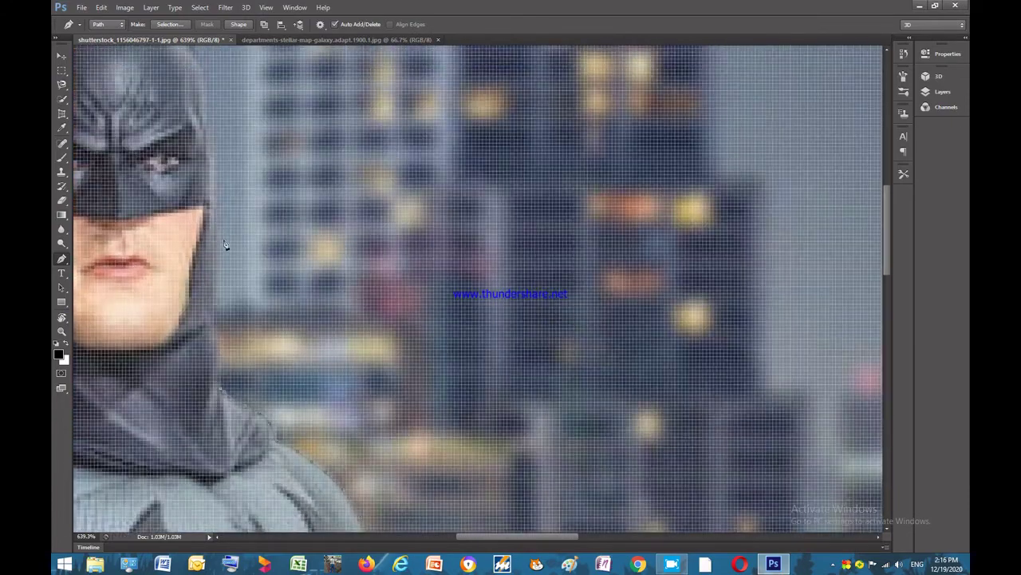
Step: Trace the side of the cowl from the neck past the face to the base of the untraced ear
{"action": "left_click", "coordinate": [218, 352]}
{"action": "left_click", "coordinate": [216, 327]}
{"action": "left_click", "coordinate": [214, 305]}
{"action": "left_click", "coordinate": [213, 287]}
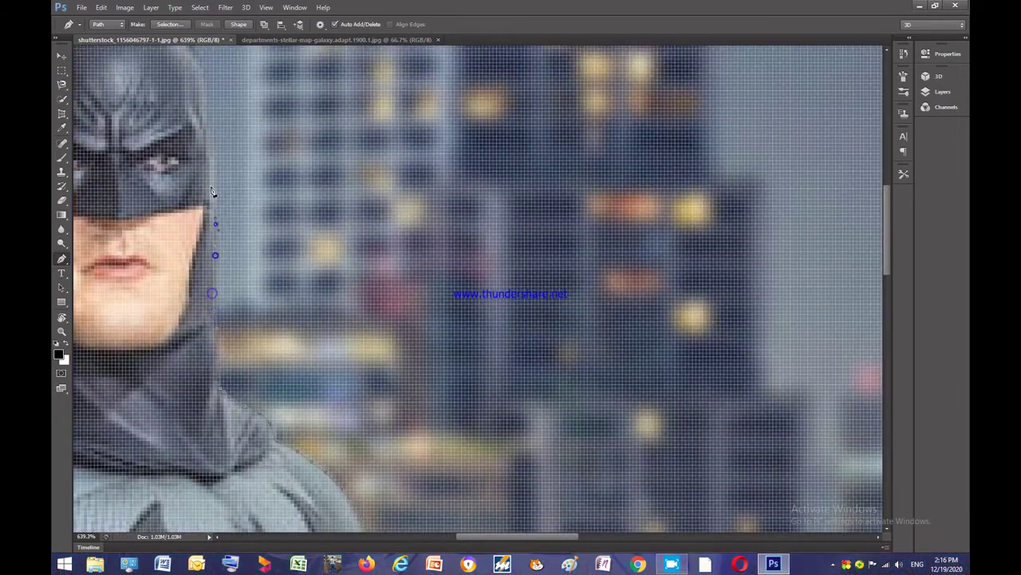
{"action": "scroll", "coordinate": [206, 131], "scroll_direction": "down", "scroll_amount": 3}
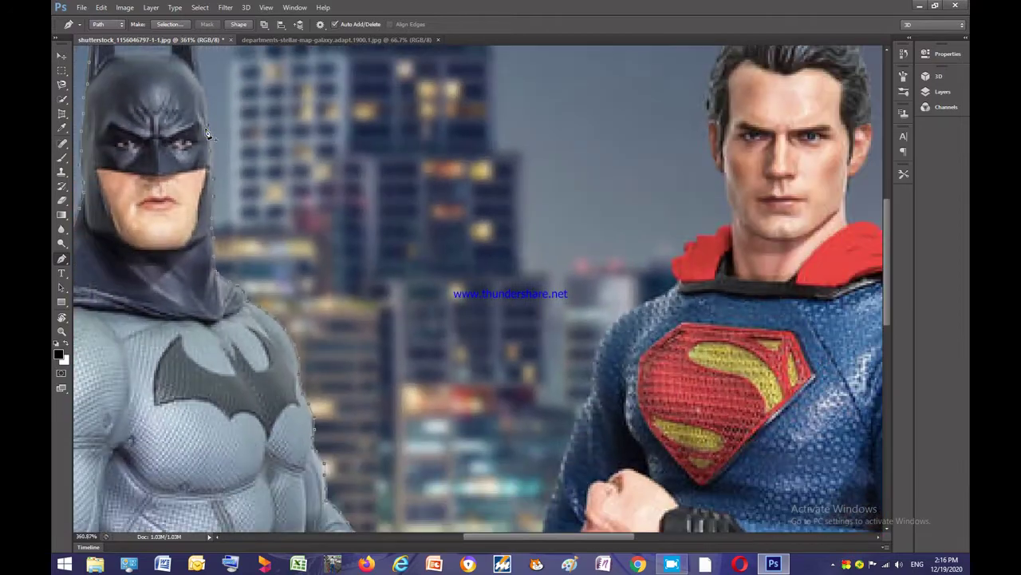
{"action": "scroll", "coordinate": [201, 130], "scroll_direction": "right", "scroll_amount": 1}
{"action": "scroll", "coordinate": [201, 130], "scroll_direction": "left", "scroll_amount": 3}
{"action": "scroll", "coordinate": [272, 120], "scroll_direction": "up", "scroll_amount": 3}
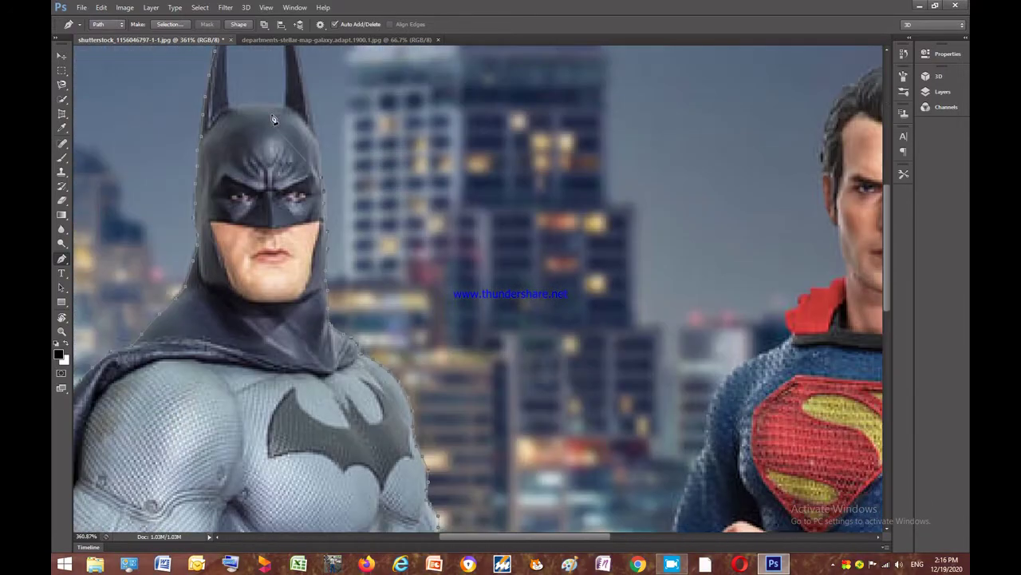
{"action": "scroll", "coordinate": [275, 124], "scroll_direction": "up", "scroll_amount": 3}
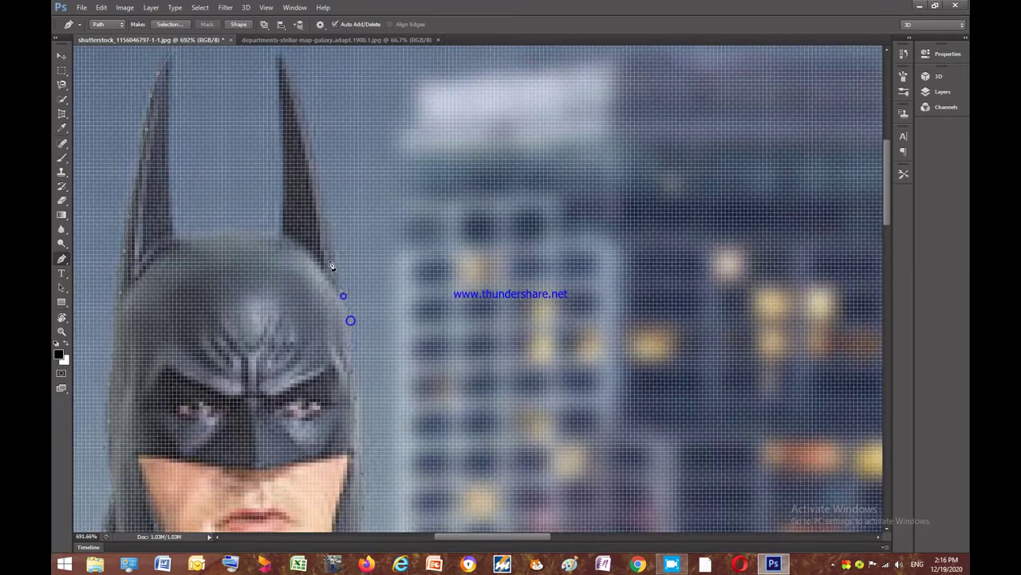
Step: Outline the remaining ear, the top of the head and the first ear's inner edge, closing the path at its tip
{"action": "left_click", "coordinate": [328, 254]}
{"action": "left_click", "coordinate": [324, 227]}
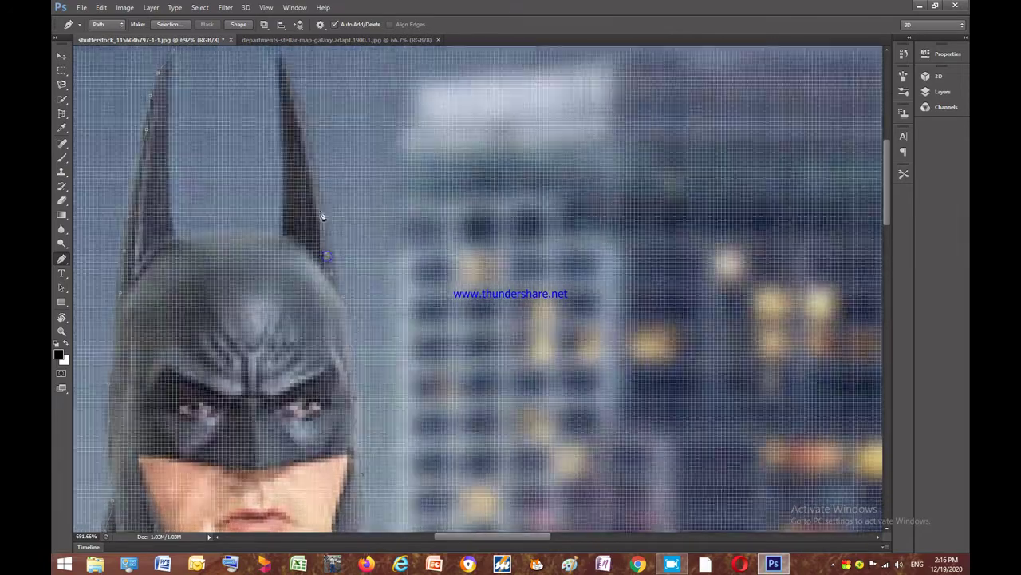
{"action": "left_click", "coordinate": [318, 201]}
{"action": "left_click", "coordinate": [316, 177]}
{"action": "left_click", "coordinate": [310, 151]}
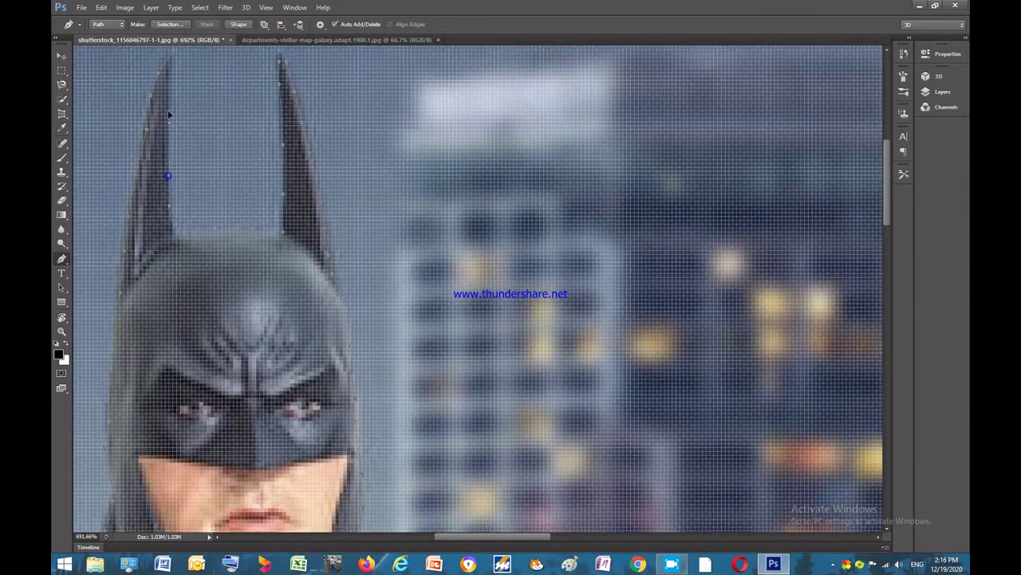
{"action": "scroll", "coordinate": [171, 56], "scroll_direction": "up", "scroll_amount": 2}
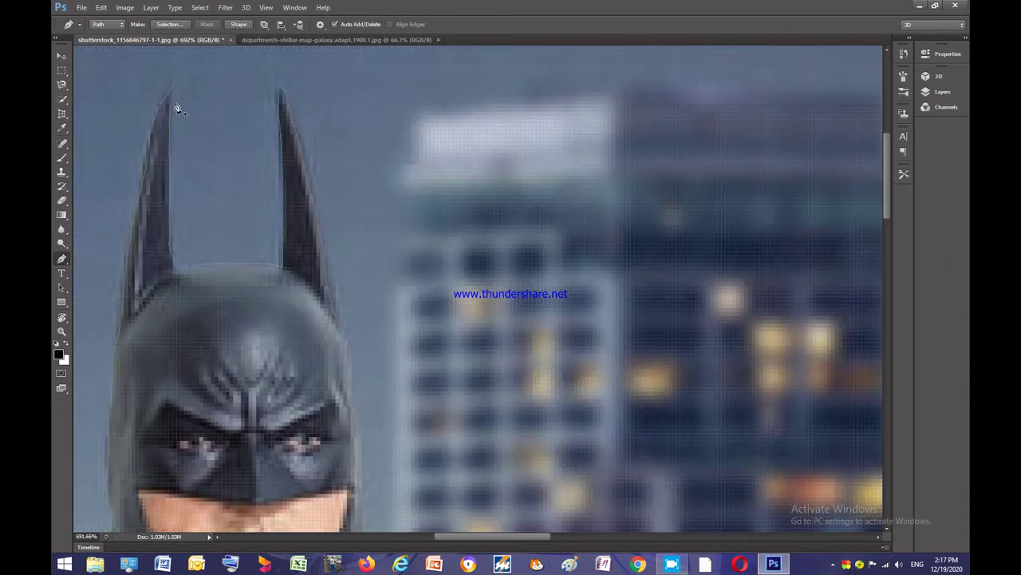
Step: Convert the closed path into a new anti-aliased selection with a feather radius of 0 pixels
{"action": "scroll", "coordinate": [207, 179], "scroll_direction": "down", "scroll_amount": 8}
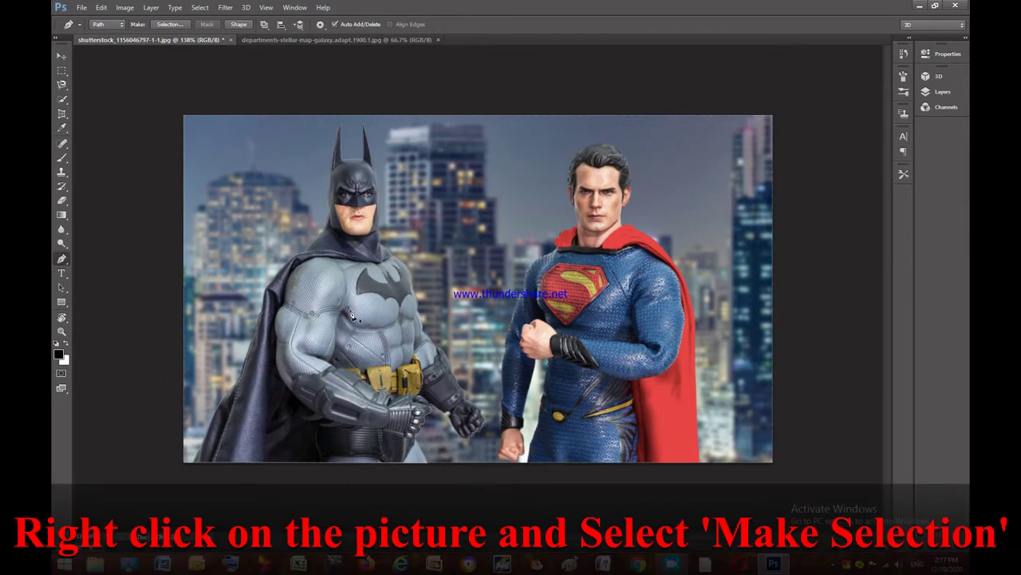
{"action": "right_click", "coordinate": [351, 313]}
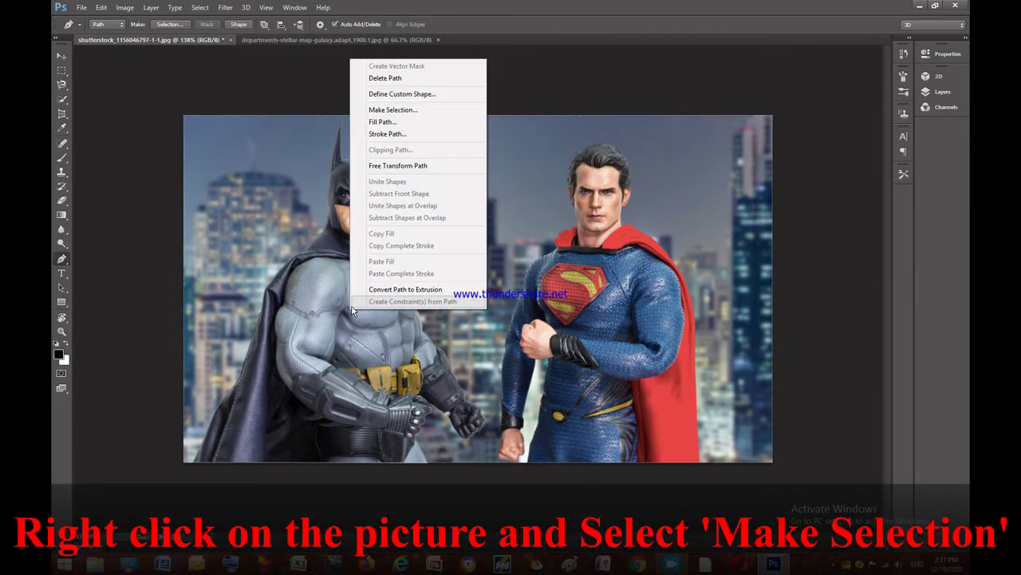
{"action": "left_click", "coordinate": [422, 112]}
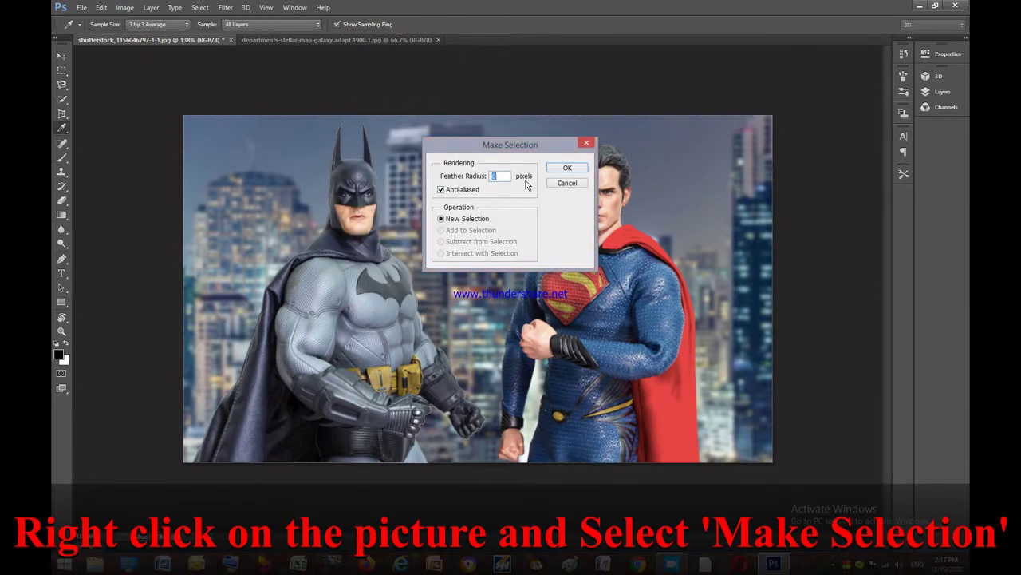
{"action": "left_click", "coordinate": [556, 170]}
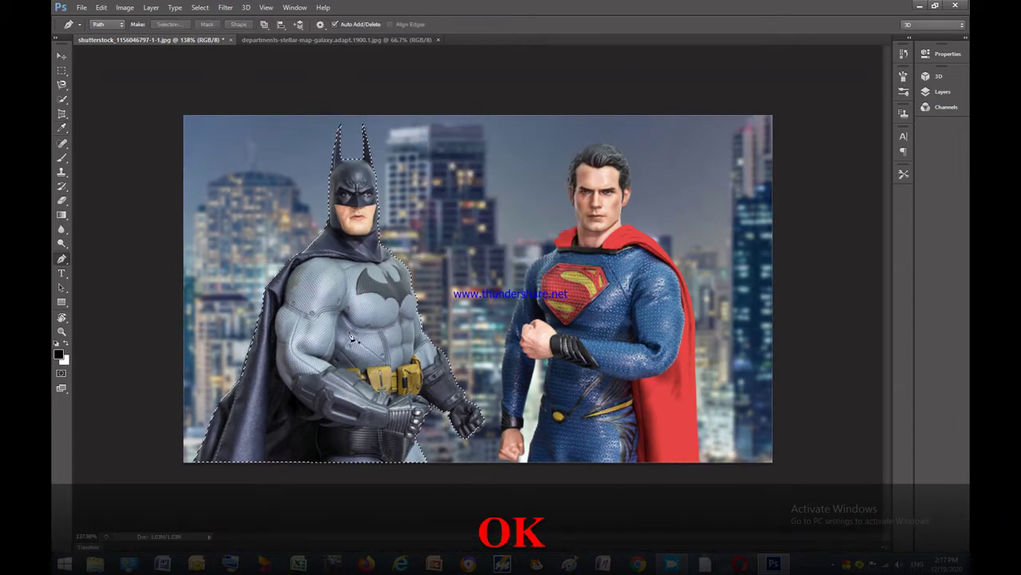
Step: Output the Batman selection to a new layer through Refine Edge
{"action": "key", "text": "ctrl+plus"}
{"action": "scroll", "coordinate": [320, 283], "scroll_direction": "up", "scroll_amount": 8}
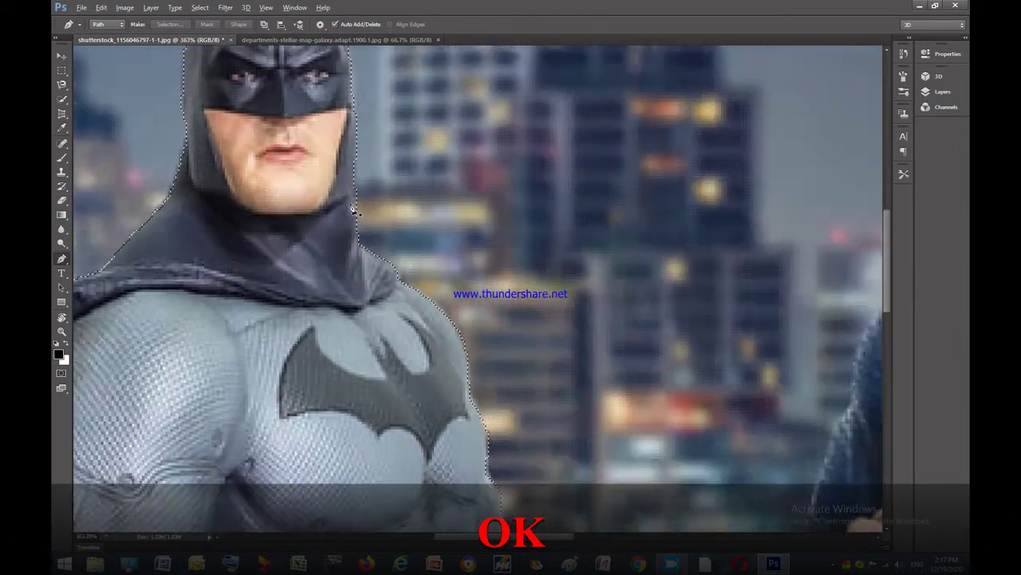
{"action": "scroll", "coordinate": [339, 216], "scroll_direction": "down", "scroll_amount": 10}
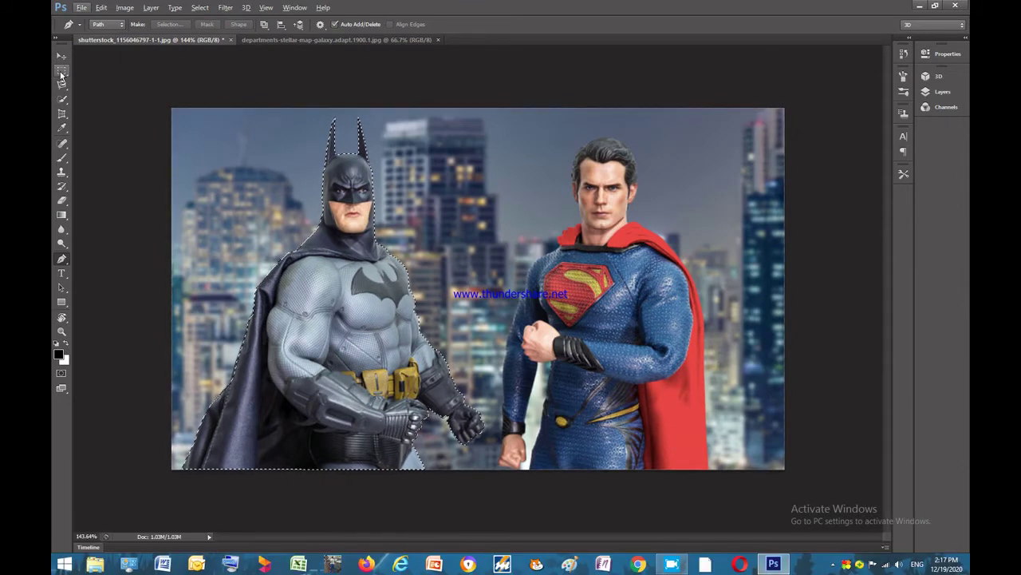
{"action": "left_click", "coordinate": [62, 71]}
{"action": "left_click", "coordinate": [124, 68]}
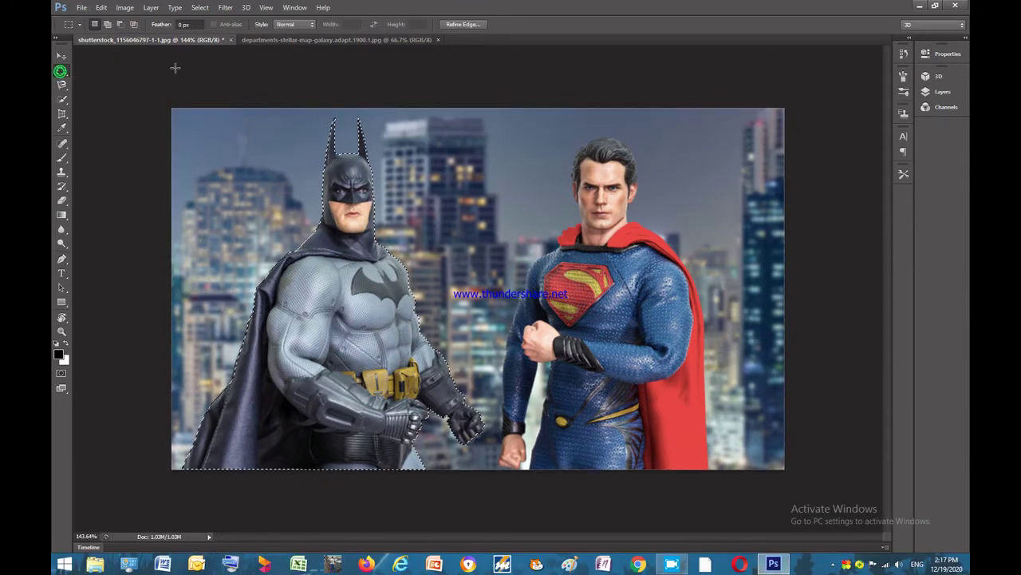
{"action": "left_click", "coordinate": [462, 25]}
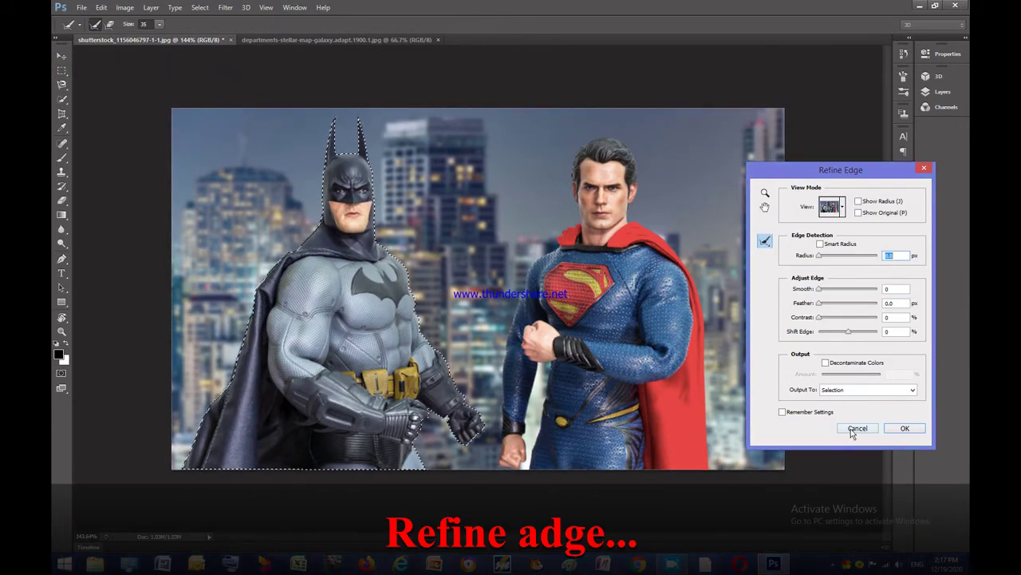
{"action": "left_click", "coordinate": [874, 392]}
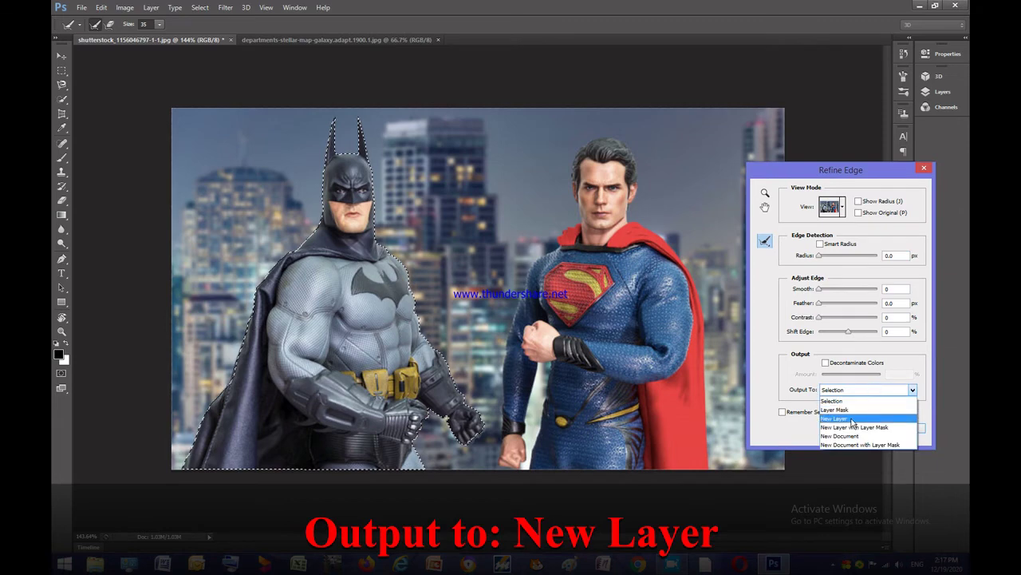
{"action": "left_click", "coordinate": [851, 419]}
{"action": "left_click", "coordinate": [902, 427]}
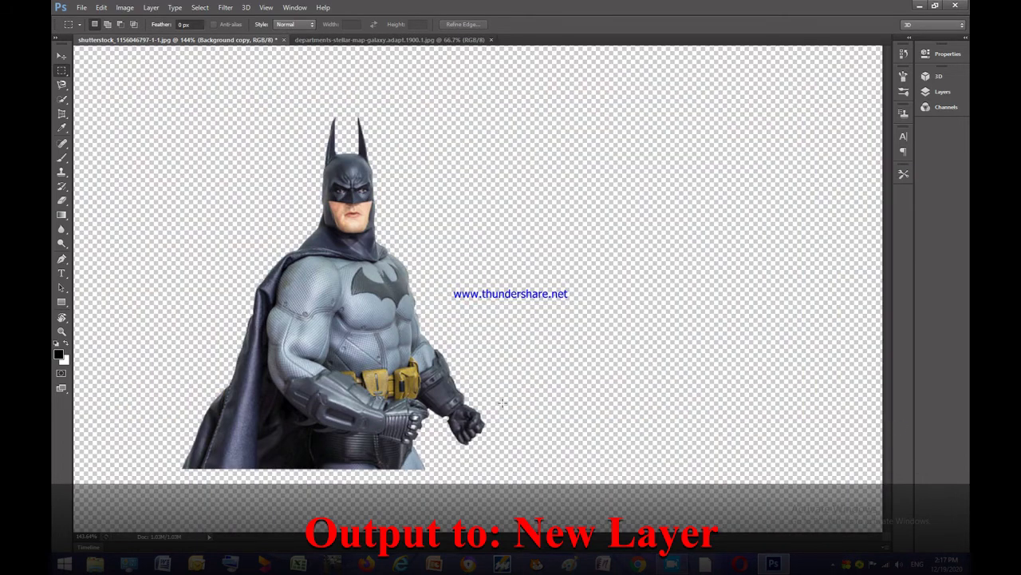
Step: Look at the galaxy image and return to the Batman cut-out document
{"action": "left_click", "coordinate": [319, 39]}
{"action": "left_click", "coordinate": [183, 39]}
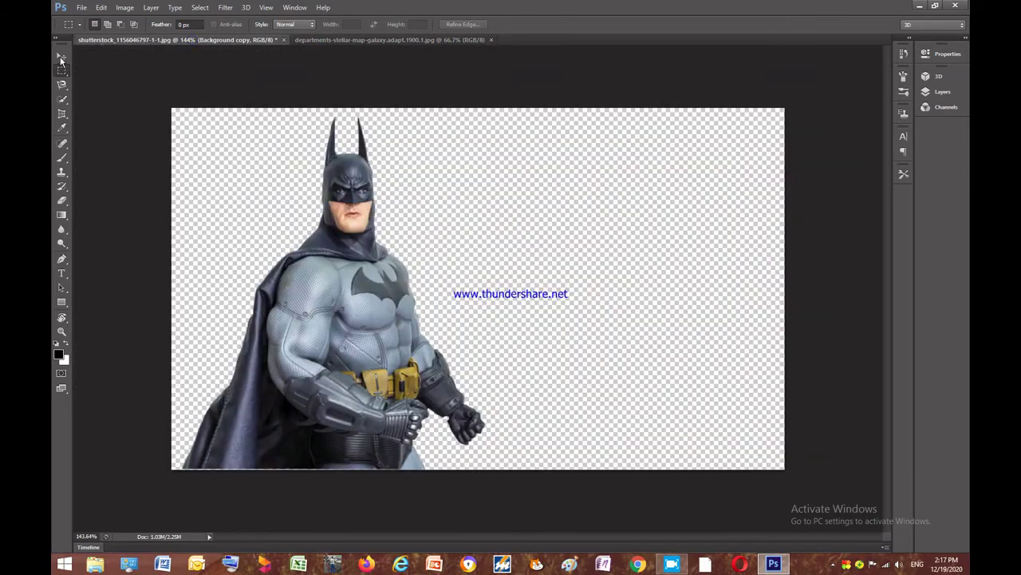
Step: Move the Batman cut-out layer into the galaxy document and position it over the stars
{"action": "left_click", "coordinate": [60, 57]}
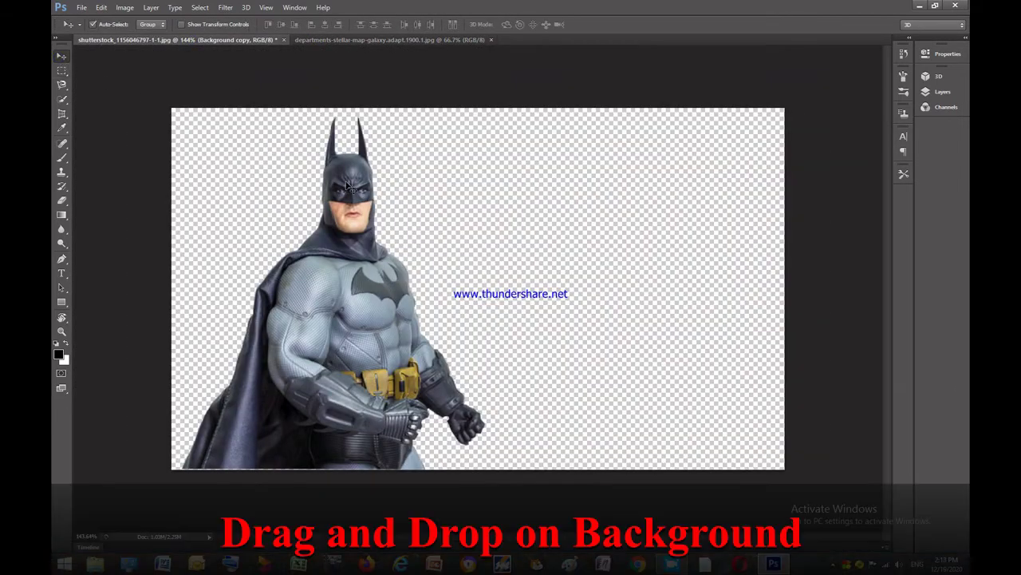
{"action": "left_click_drag", "start_coordinate": [349, 298], "coordinate": [367, 158]}
{"action": "left_click_drag", "start_coordinate": [375, 284], "coordinate": [389, 317]}
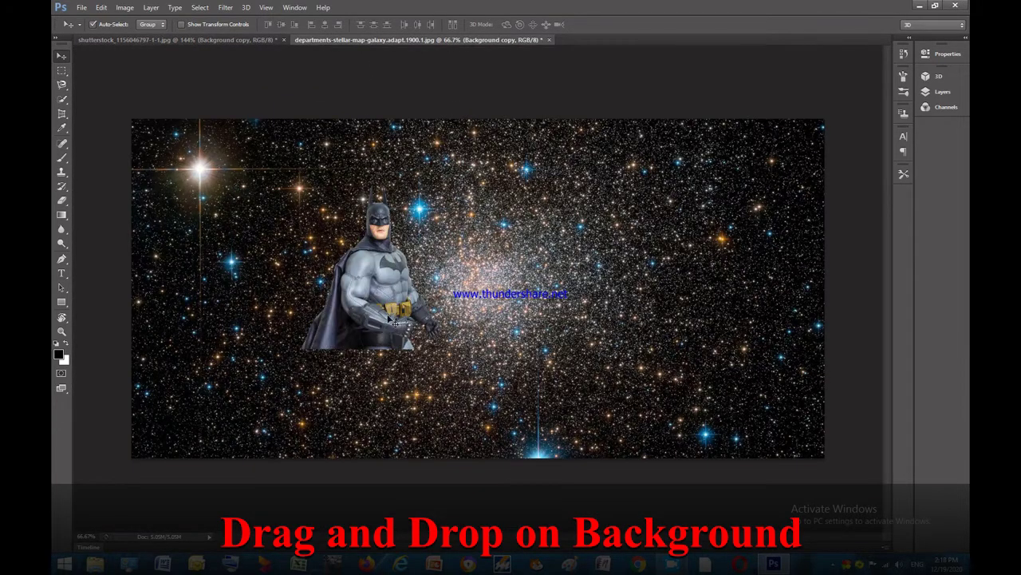
Step: Free-transform Batman to about 185% width and 166% height and place him in the galaxy image's lower-left corner
{"action": "key", "text": "ctrl+t"}
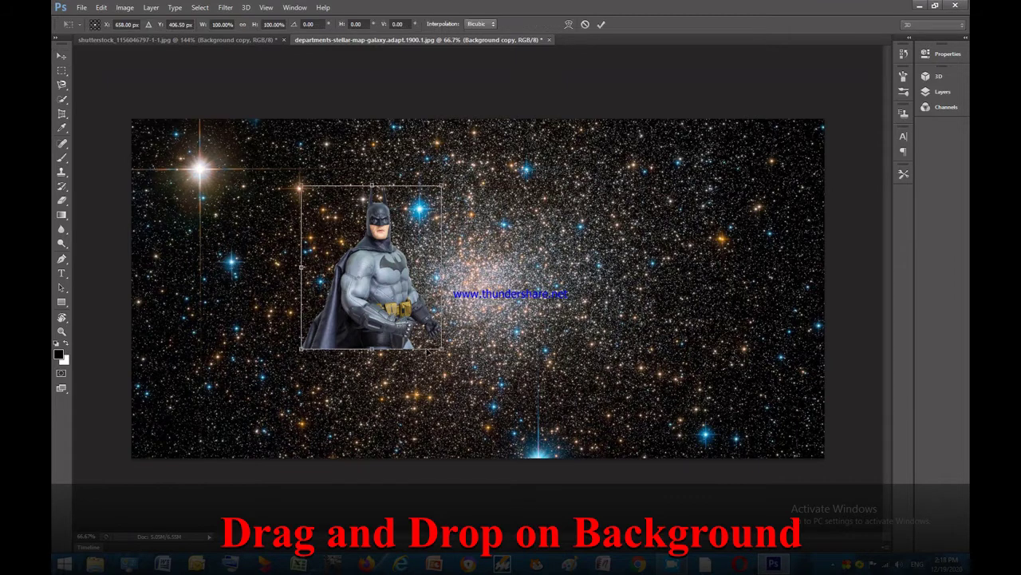
{"action": "left_click_drag", "start_coordinate": [441, 348], "coordinate": [455, 374]}
{"action": "left_click_drag", "start_coordinate": [498, 406], "coordinate": [562, 459]}
{"action": "left_click_drag", "start_coordinate": [431, 343], "coordinate": [270, 354]}
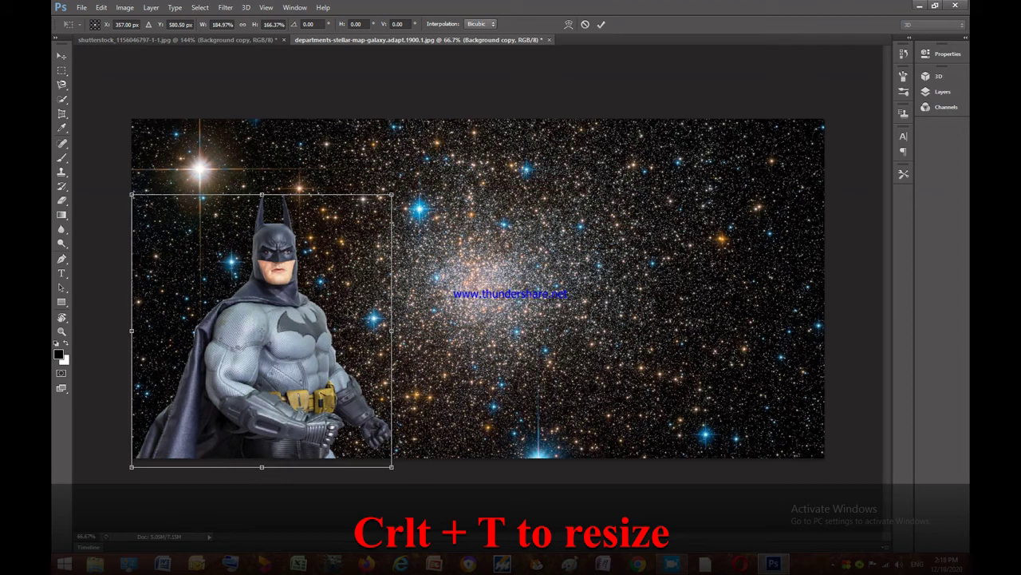
{"action": "left_click", "coordinate": [601, 23]}
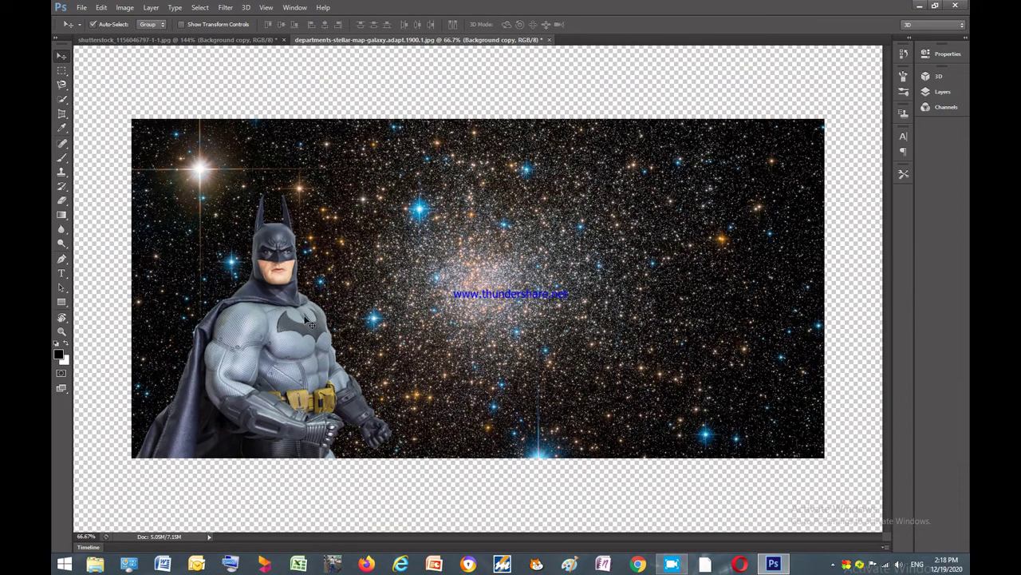
Step: Preview the composite in full-screen mode at 100% zoom and return to the standard screen mode
{"action": "key", "text": "f"}
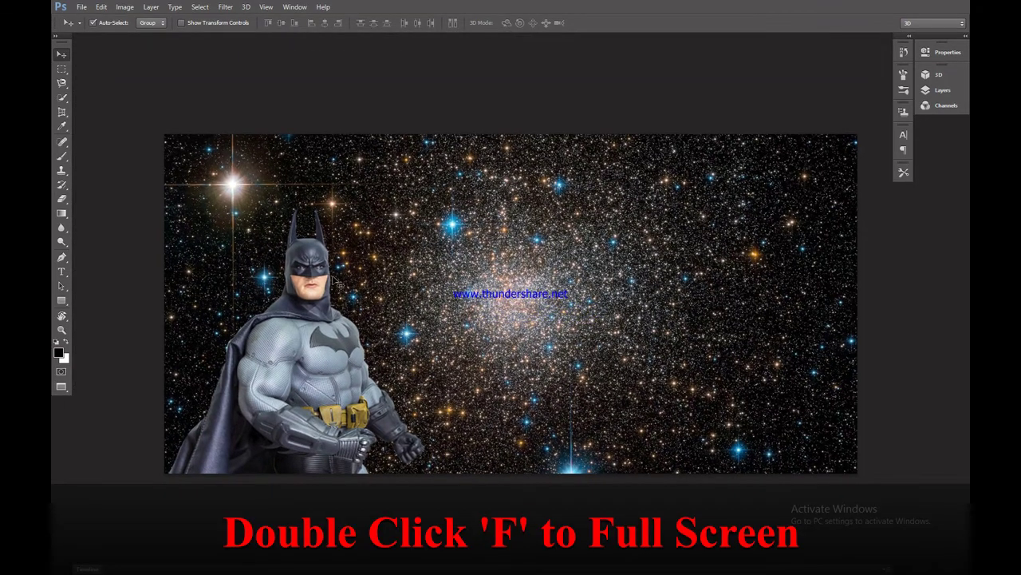
{"action": "key", "text": "f"}
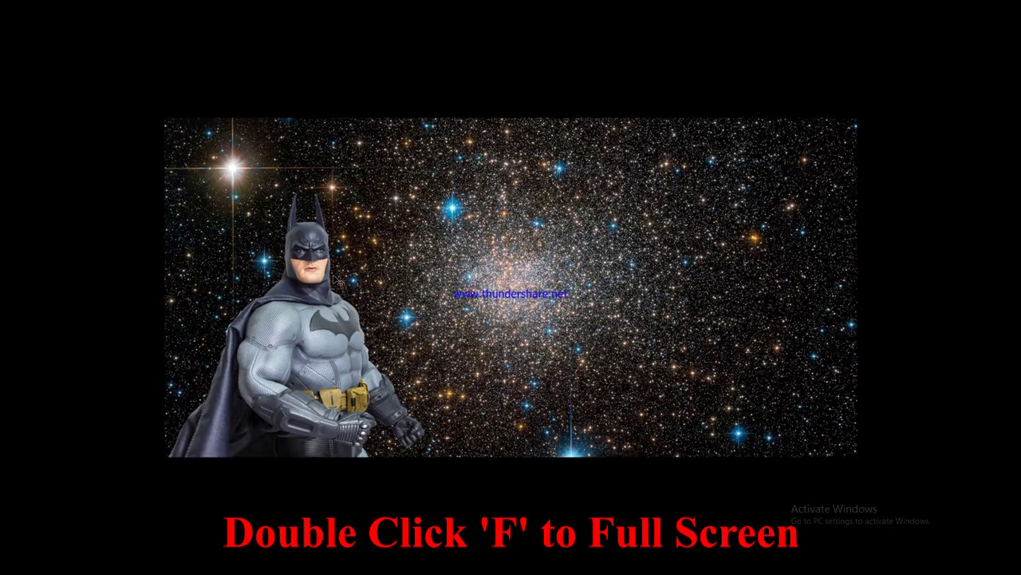
{"action": "key", "text": "ctrl+plus"}
{"action": "scroll", "coordinate": [349, 291], "scroll_direction": "down", "scroll_amount": 1}
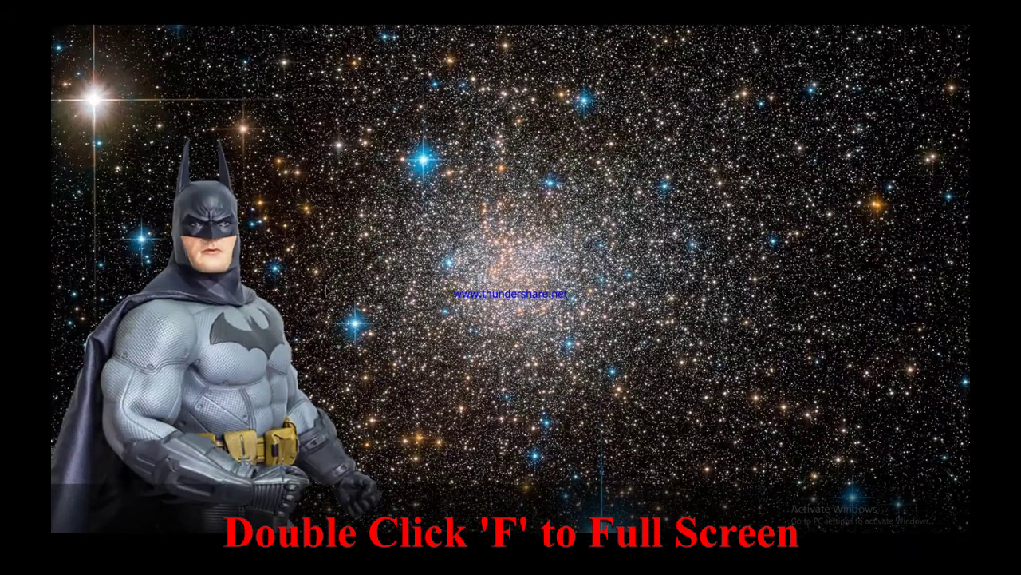
{"action": "scroll", "coordinate": [322, 286], "scroll_direction": "right", "scroll_amount": 1}
{"action": "scroll", "coordinate": [320, 282], "scroll_direction": "left", "scroll_amount": 3}
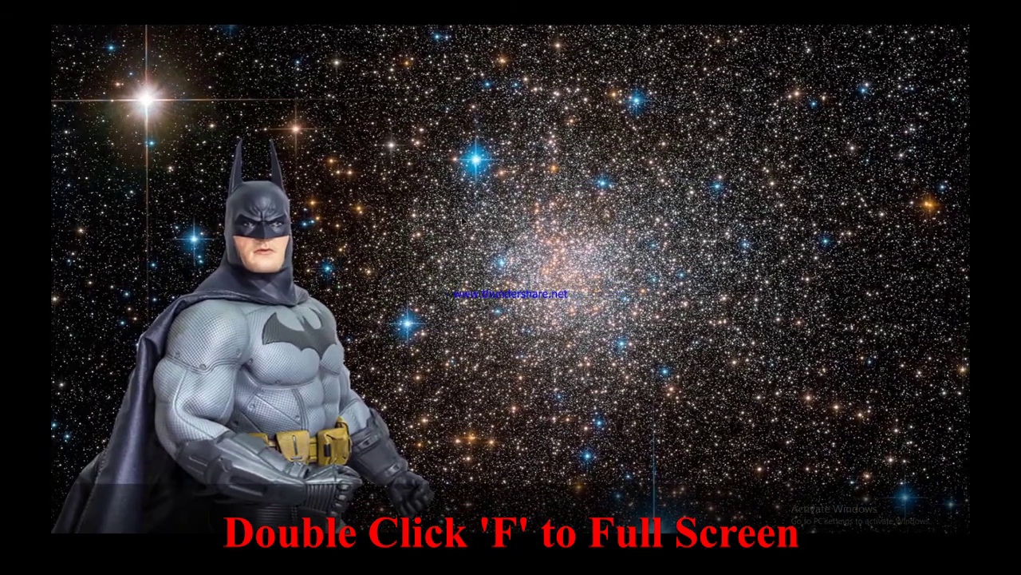
{"action": "key", "text": "f"}
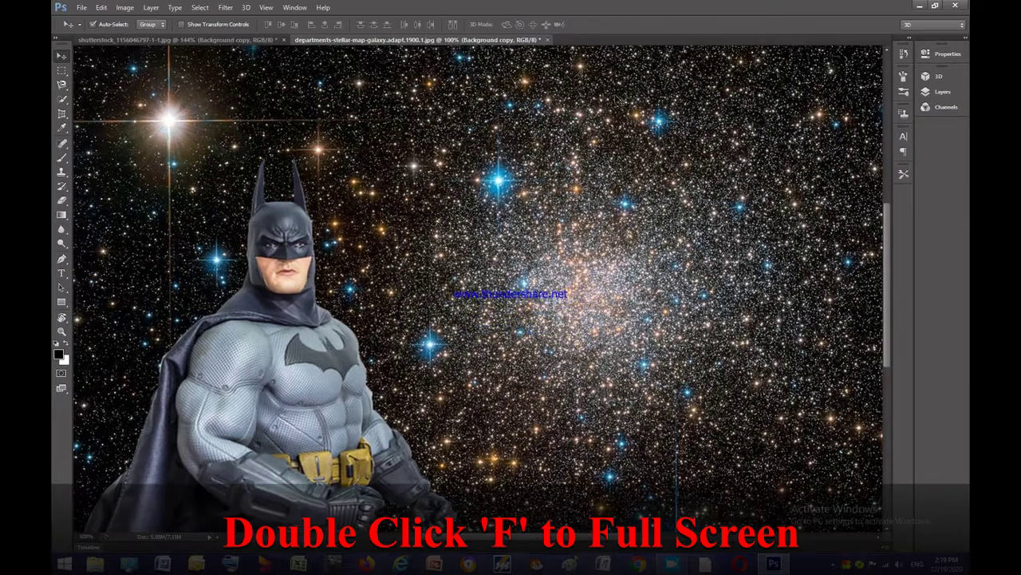
Step: Save the composite as a layered Photoshop PSD file in the Photo Shop folder on drive G
{"action": "left_click", "coordinate": [82, 7]}
{"action": "left_click", "coordinate": [104, 136]}
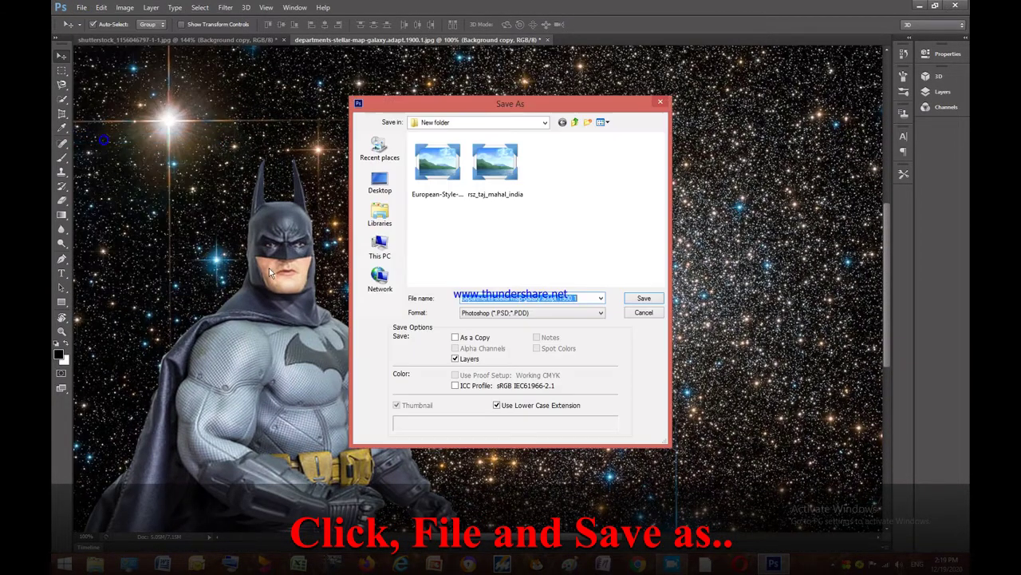
{"action": "left_click", "coordinate": [380, 247]}
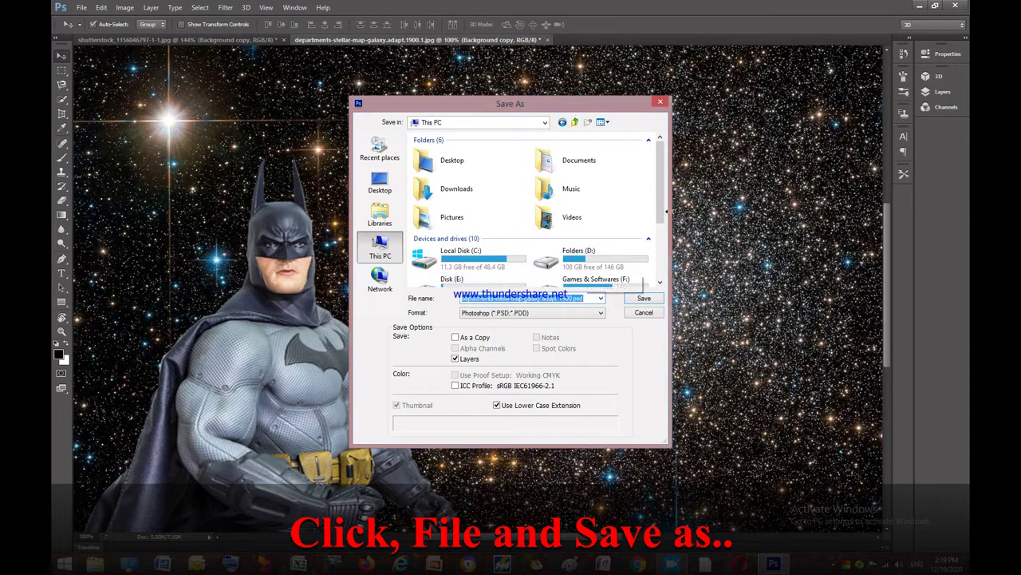
{"action": "scroll", "coordinate": [667, 211], "scroll_direction": "down", "scroll_amount": 2}
{"action": "double_click", "coordinate": [463, 252]}
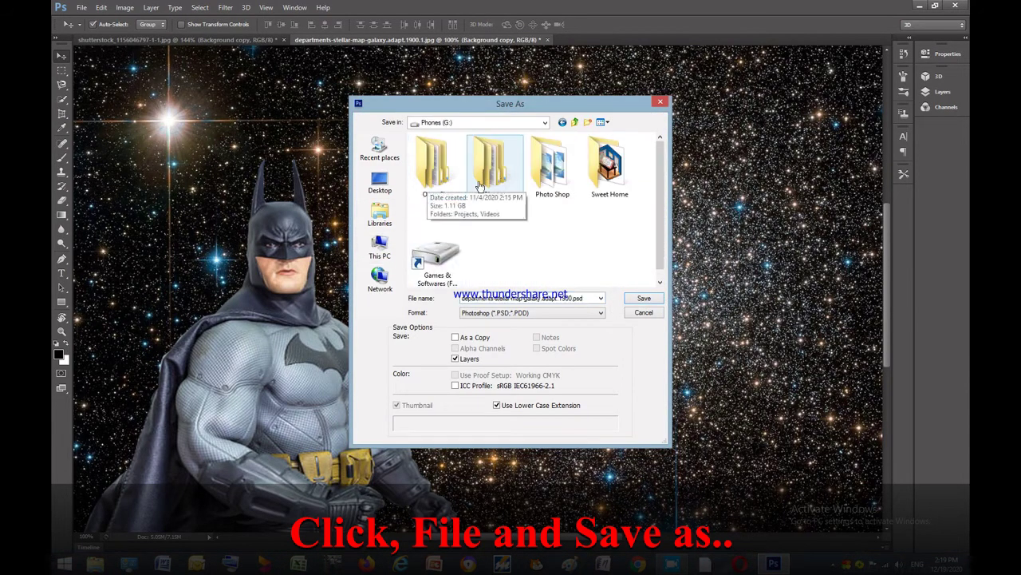
{"action": "double_click", "coordinate": [552, 164]}
{"action": "left_click", "coordinate": [644, 297]}
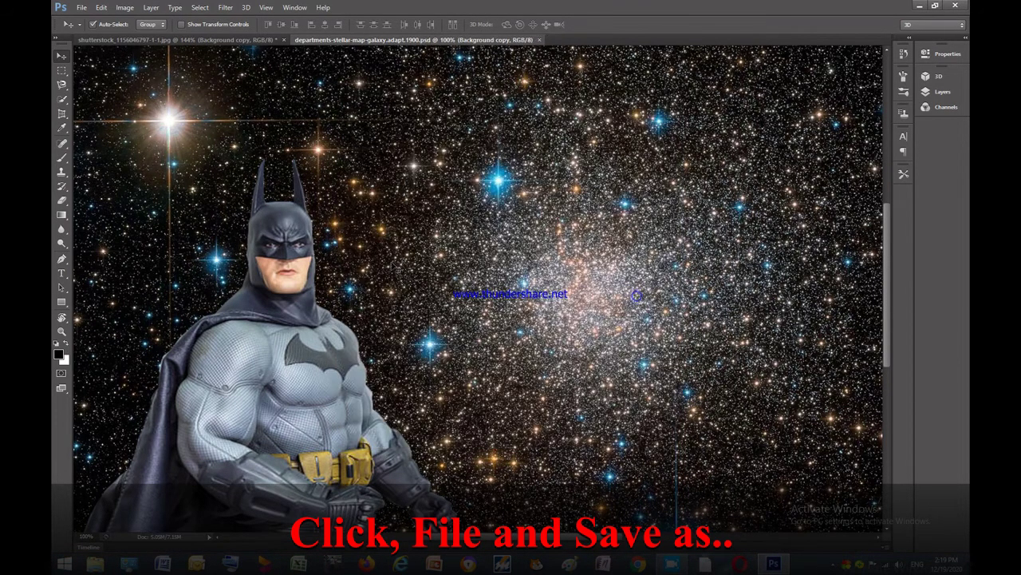
Step: Quit the program, choosing to save the changes to the Batman cut-out document
{"action": "left_click", "coordinate": [955, 5]}
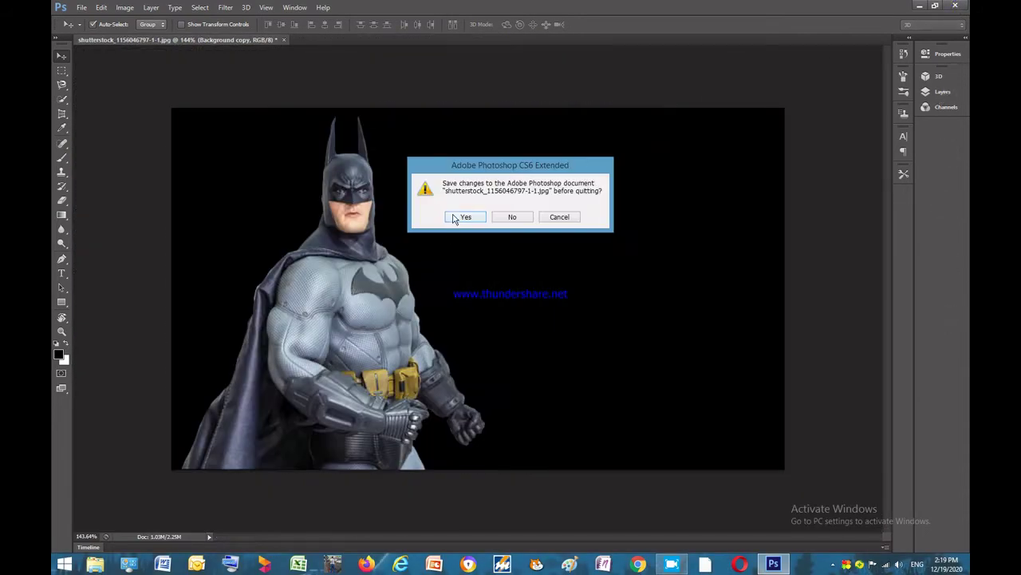
{"action": "left_click", "coordinate": [455, 218]}
{"action": "left_click", "coordinate": [640, 392]}
{"action": "right_click", "coordinate": [580, 146]}
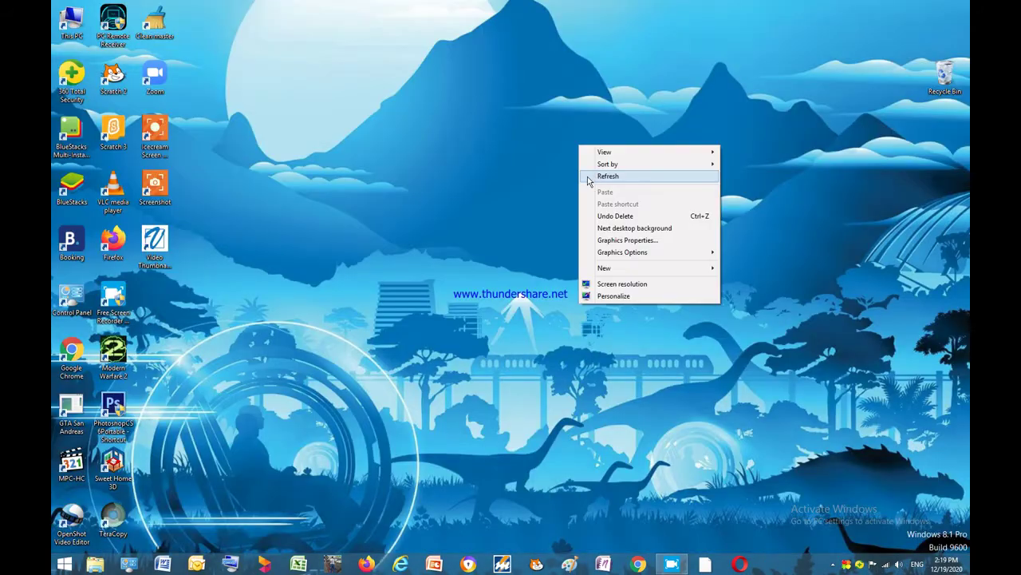
{"action": "left_click", "coordinate": [588, 177]}
{"action": "right_click", "coordinate": [593, 175]}
{"action": "left_click", "coordinate": [601, 202]}
{"action": "right_click", "coordinate": [601, 203]}
{"action": "left_click", "coordinate": [618, 233]}
{"action": "right_click", "coordinate": [620, 238]}
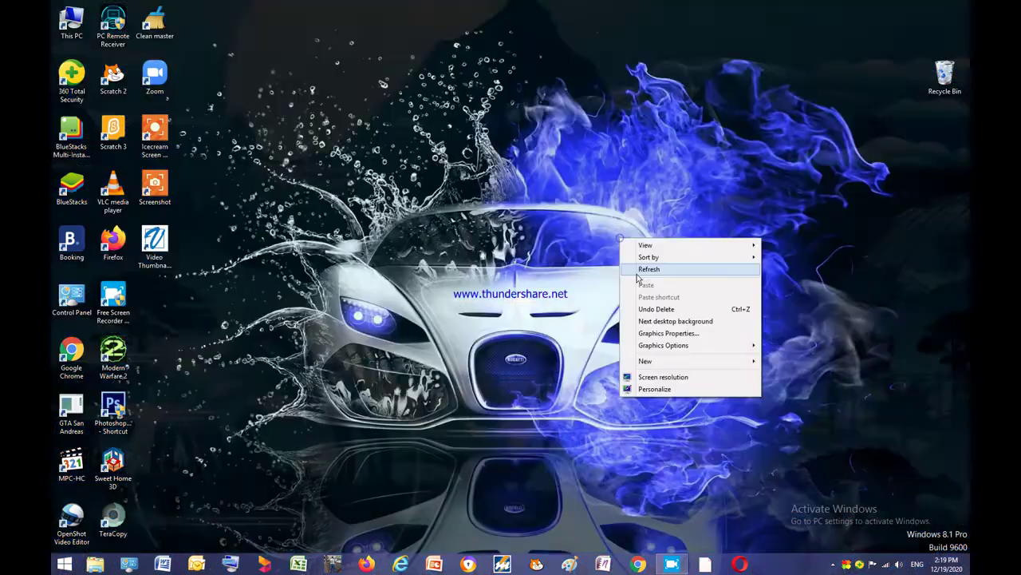
{"action": "left_click", "coordinate": [638, 272]}
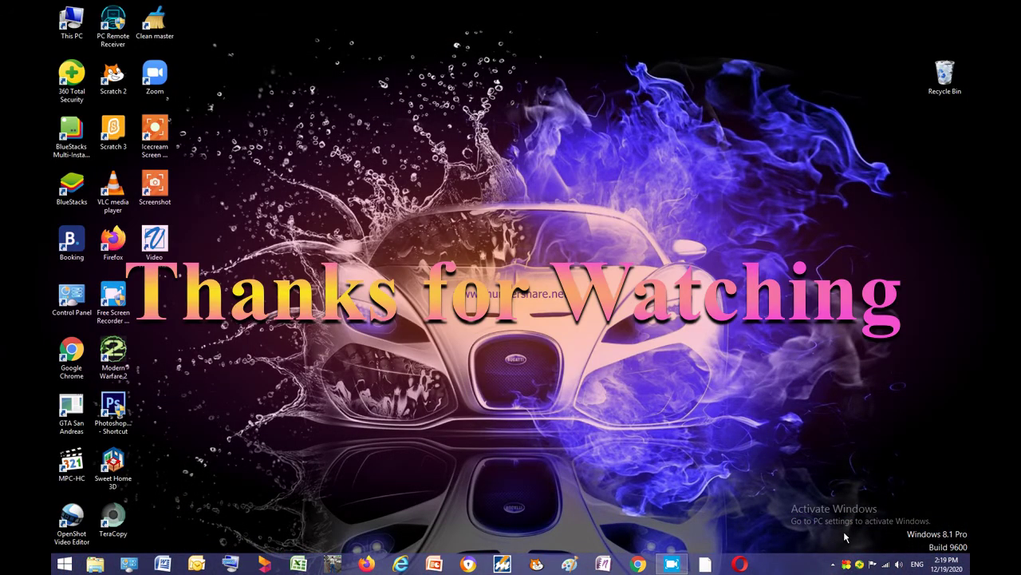
{"action": "left_click", "coordinate": [834, 564]}
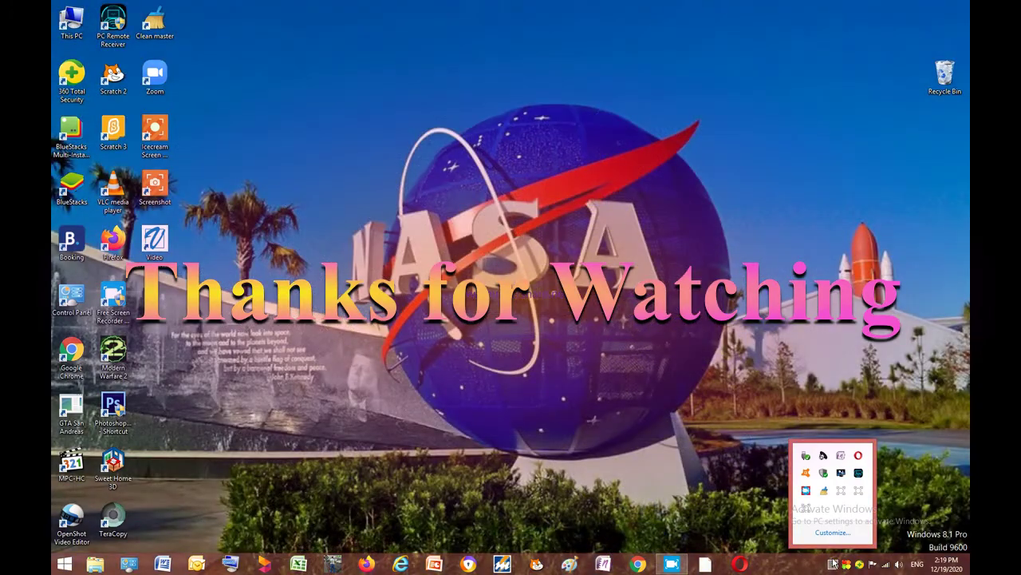
{"action": "left_click", "coordinate": [755, 449]}
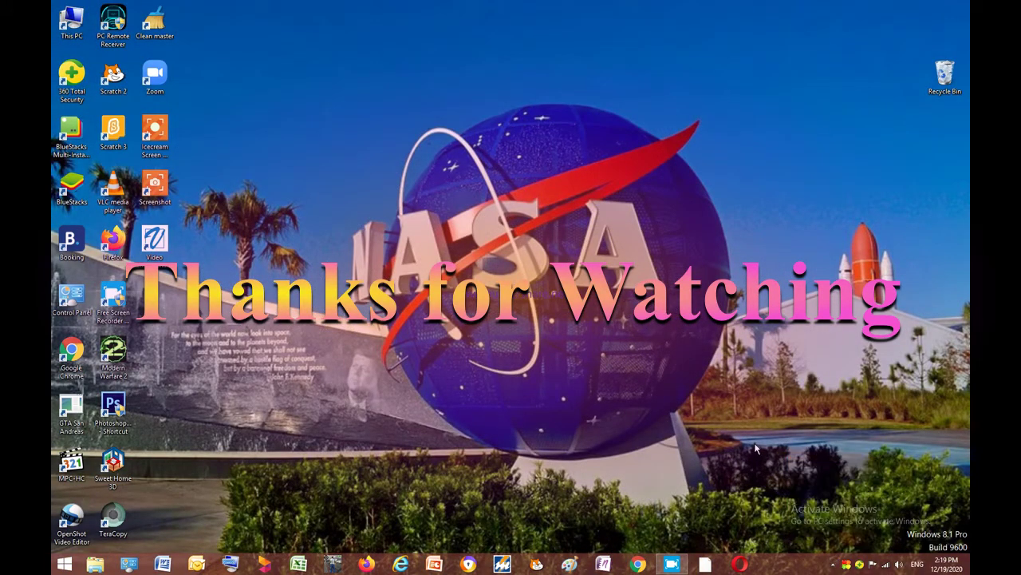
{"action": "left_click", "coordinate": [674, 562]}
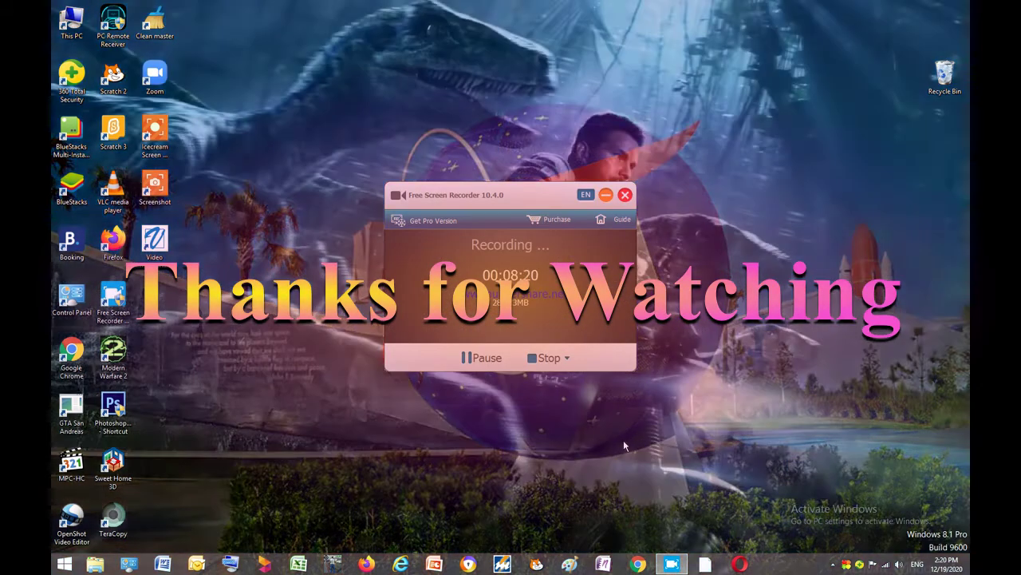